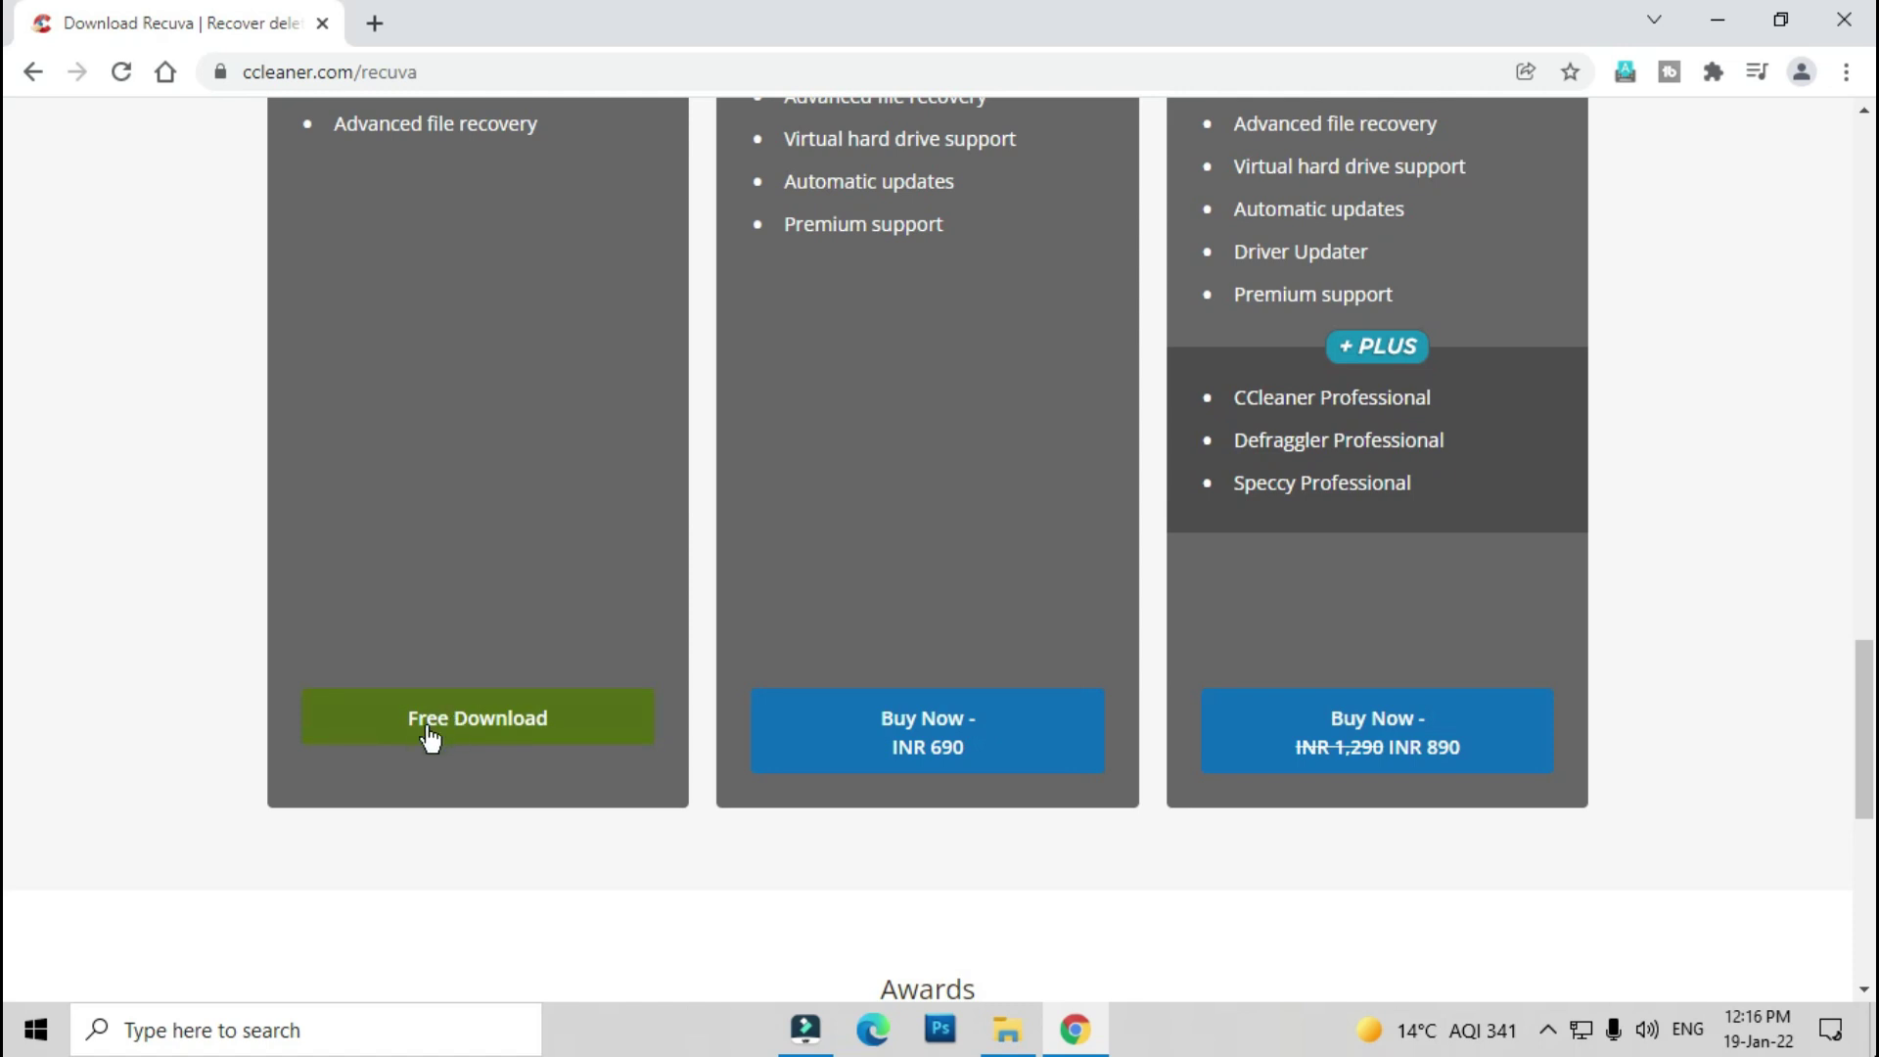
Download the free version of Recuva from the CCleaner website.
click(505, 725)
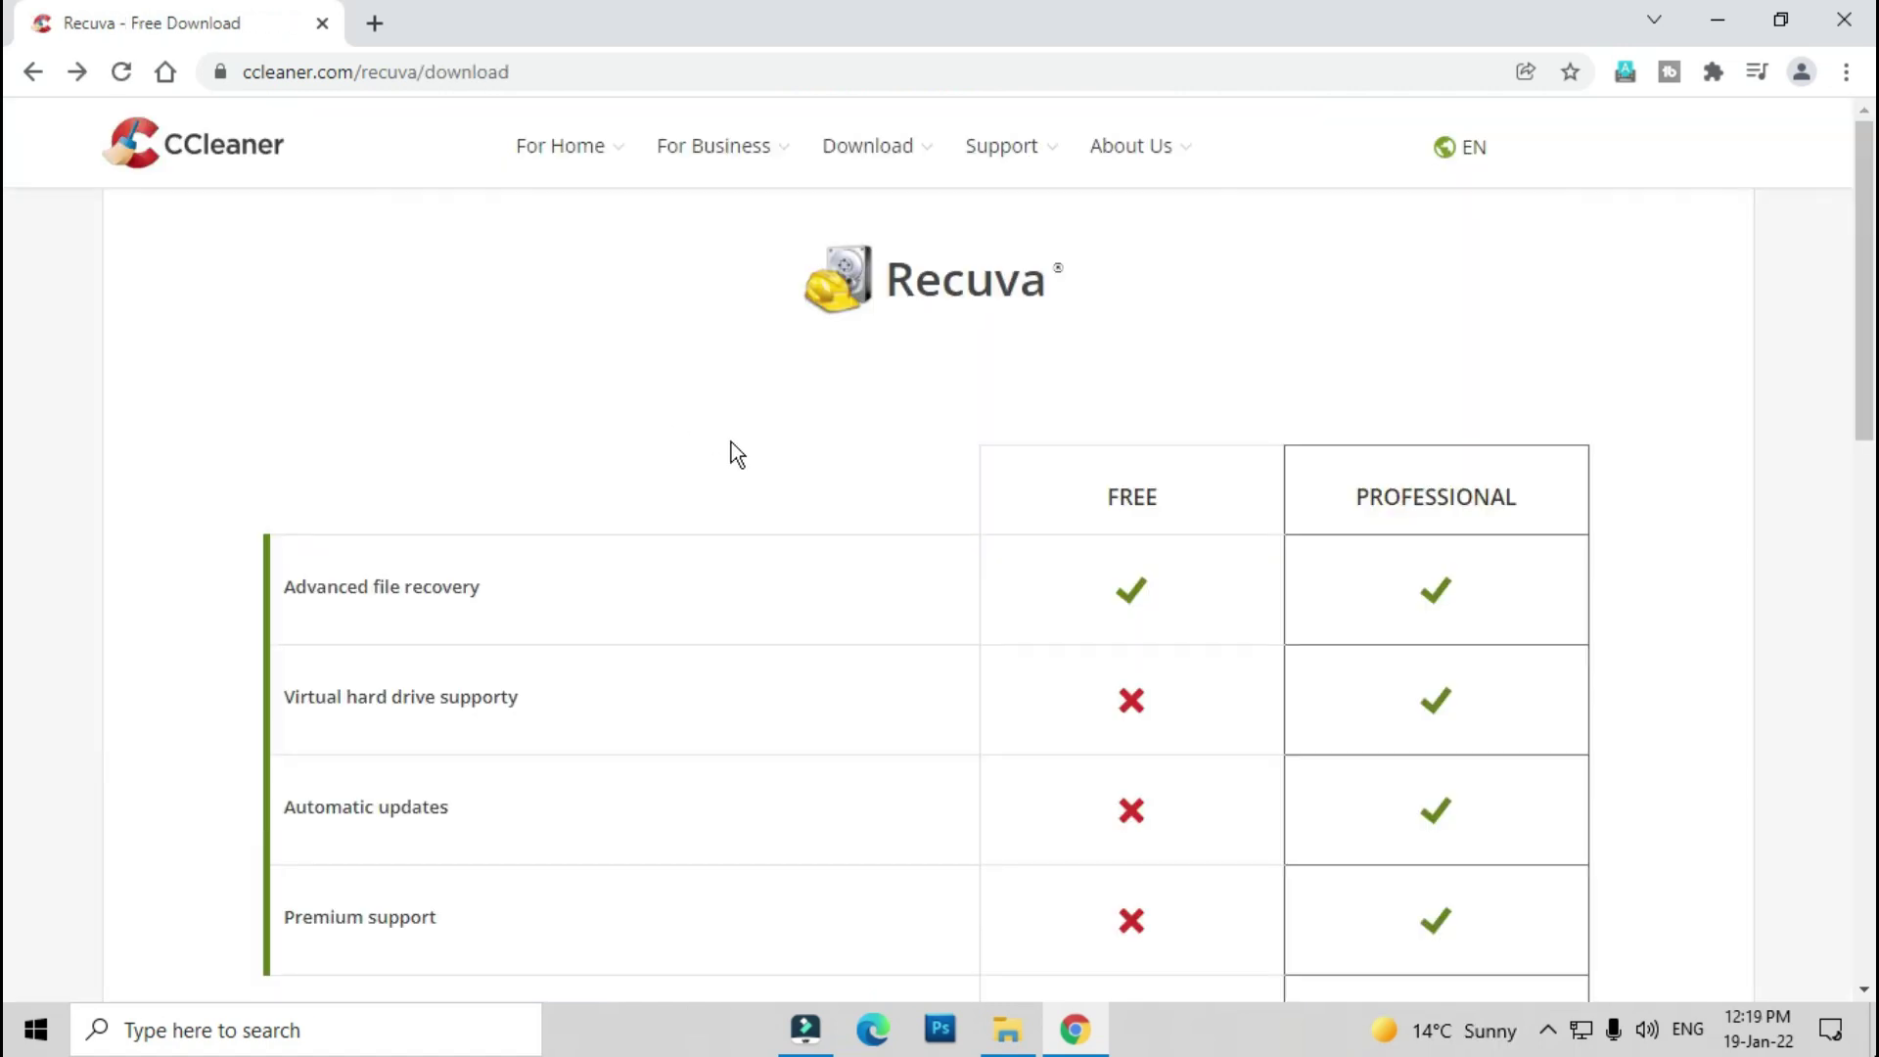
scroll(1000, 691, down, 3)
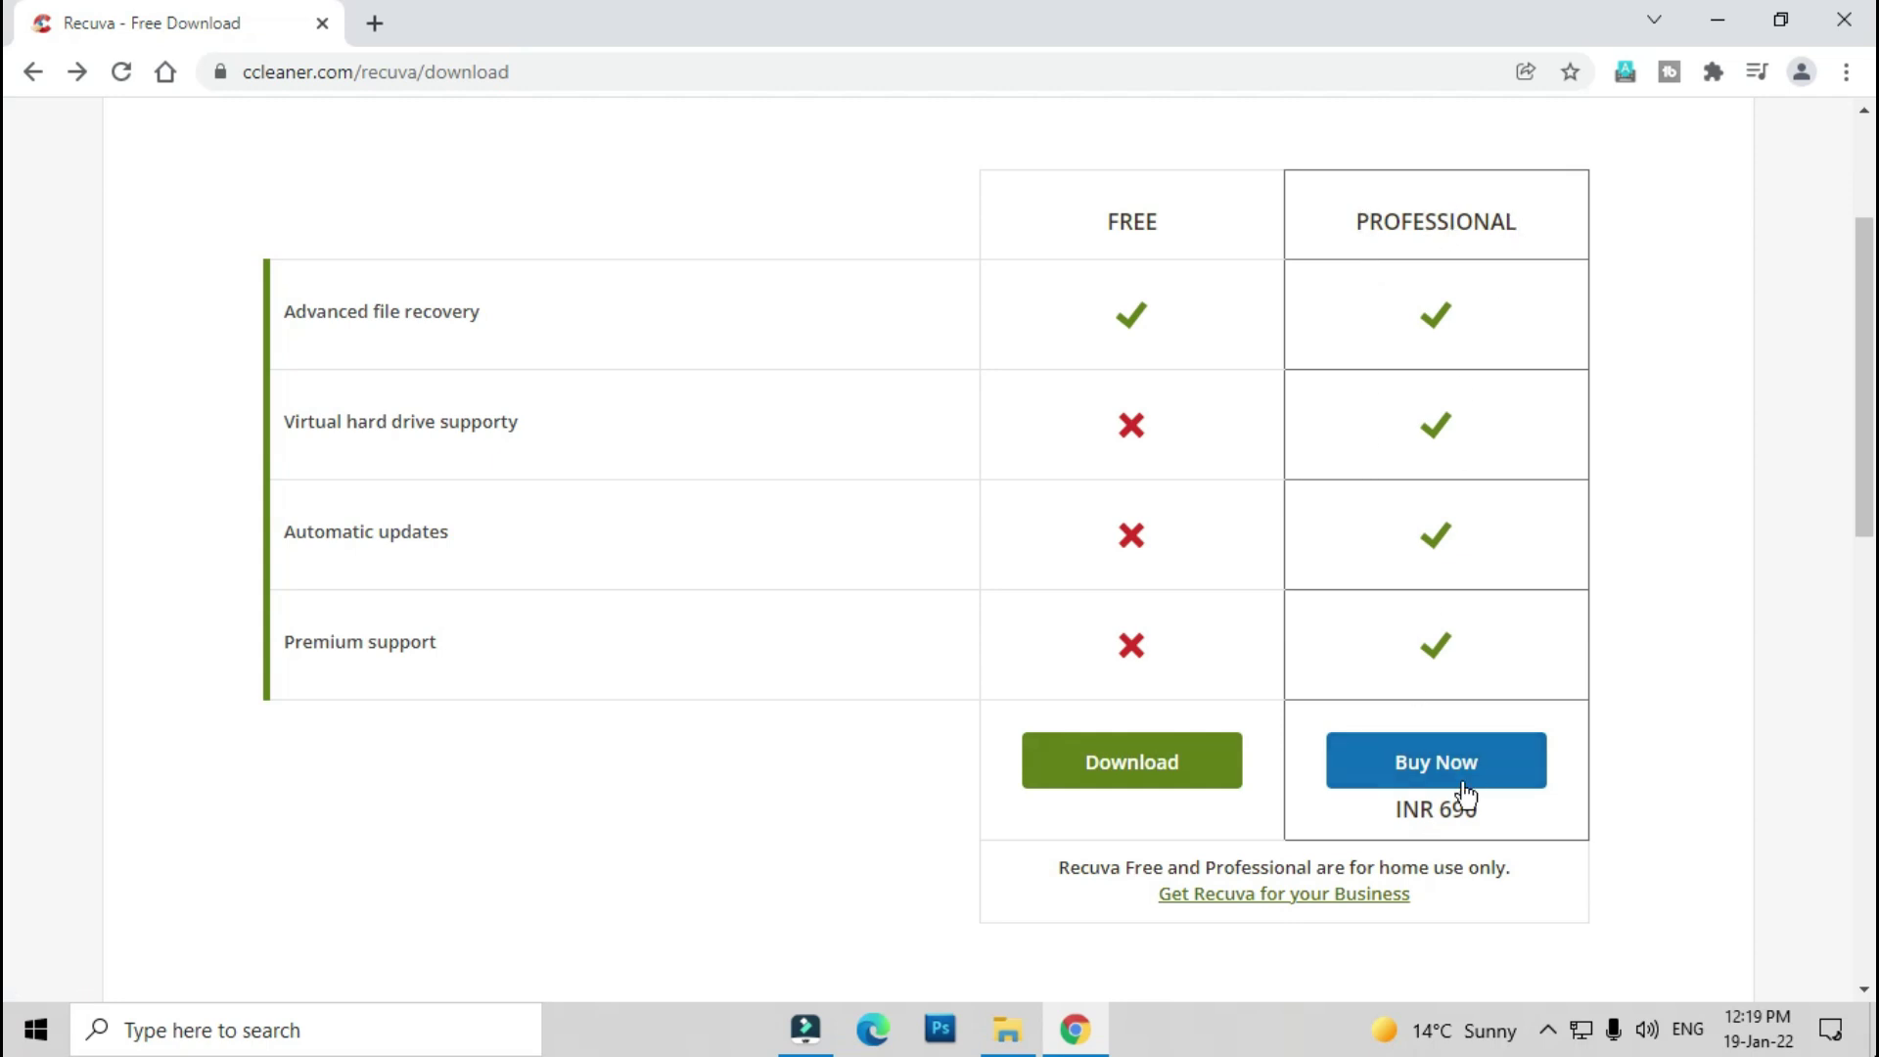
scroll(1388, 774, up, 3)
scroll(1076, 467, down, 4)
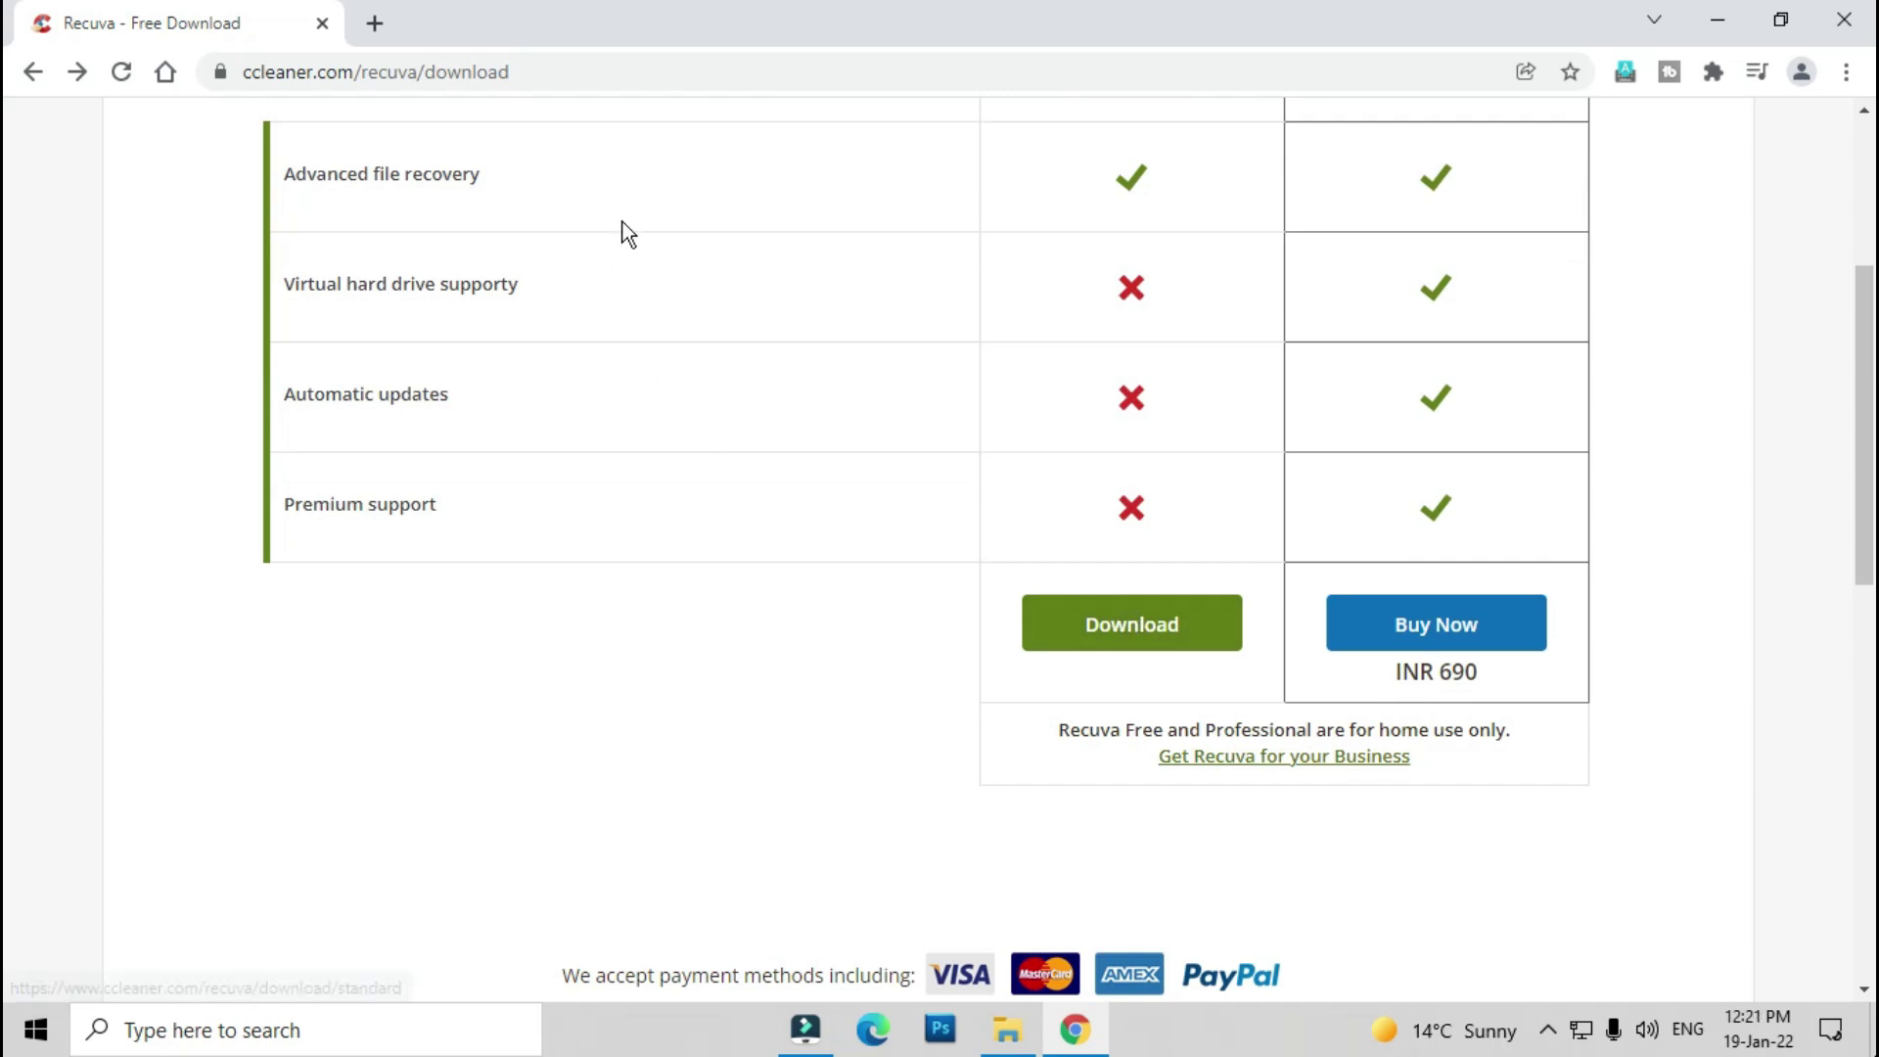
click(1168, 636)
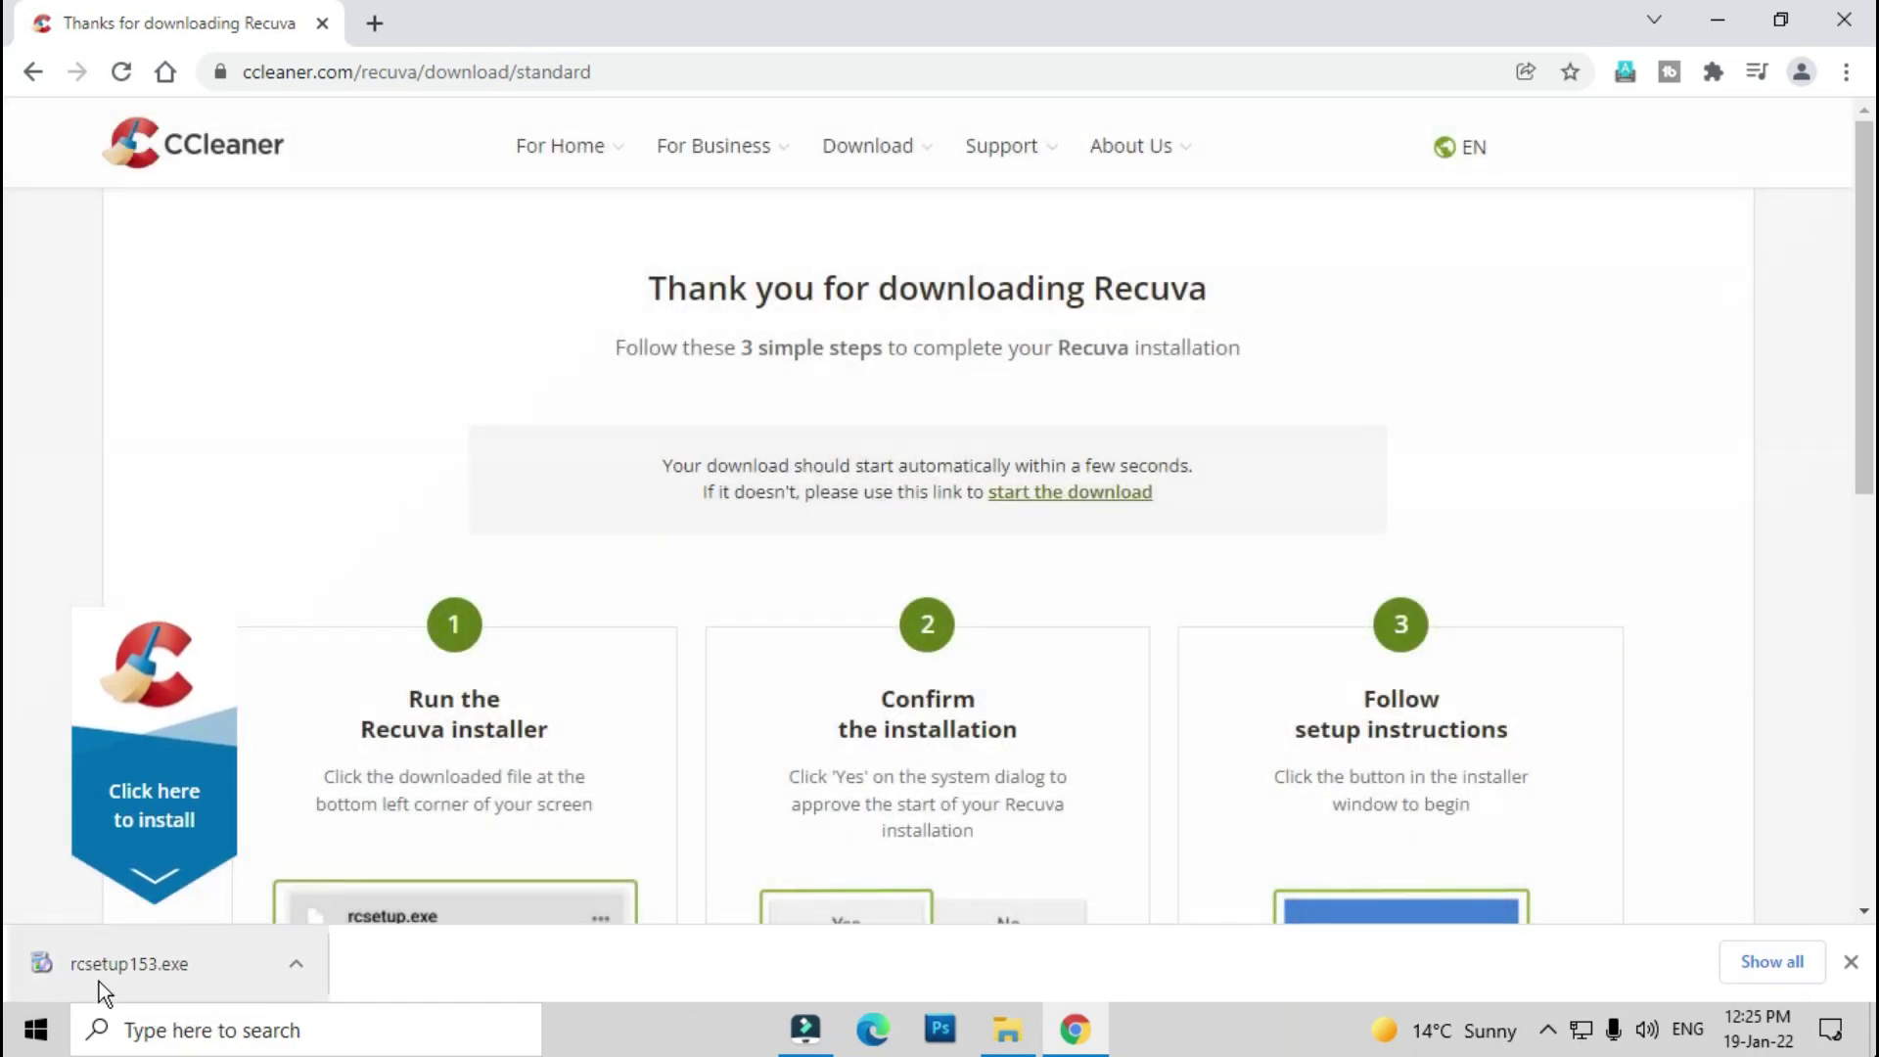
Open the downloaded rcsetup153.exe from the browser's downloads list and install Recuva v1.53.
click(95, 980)
click(1847, 71)
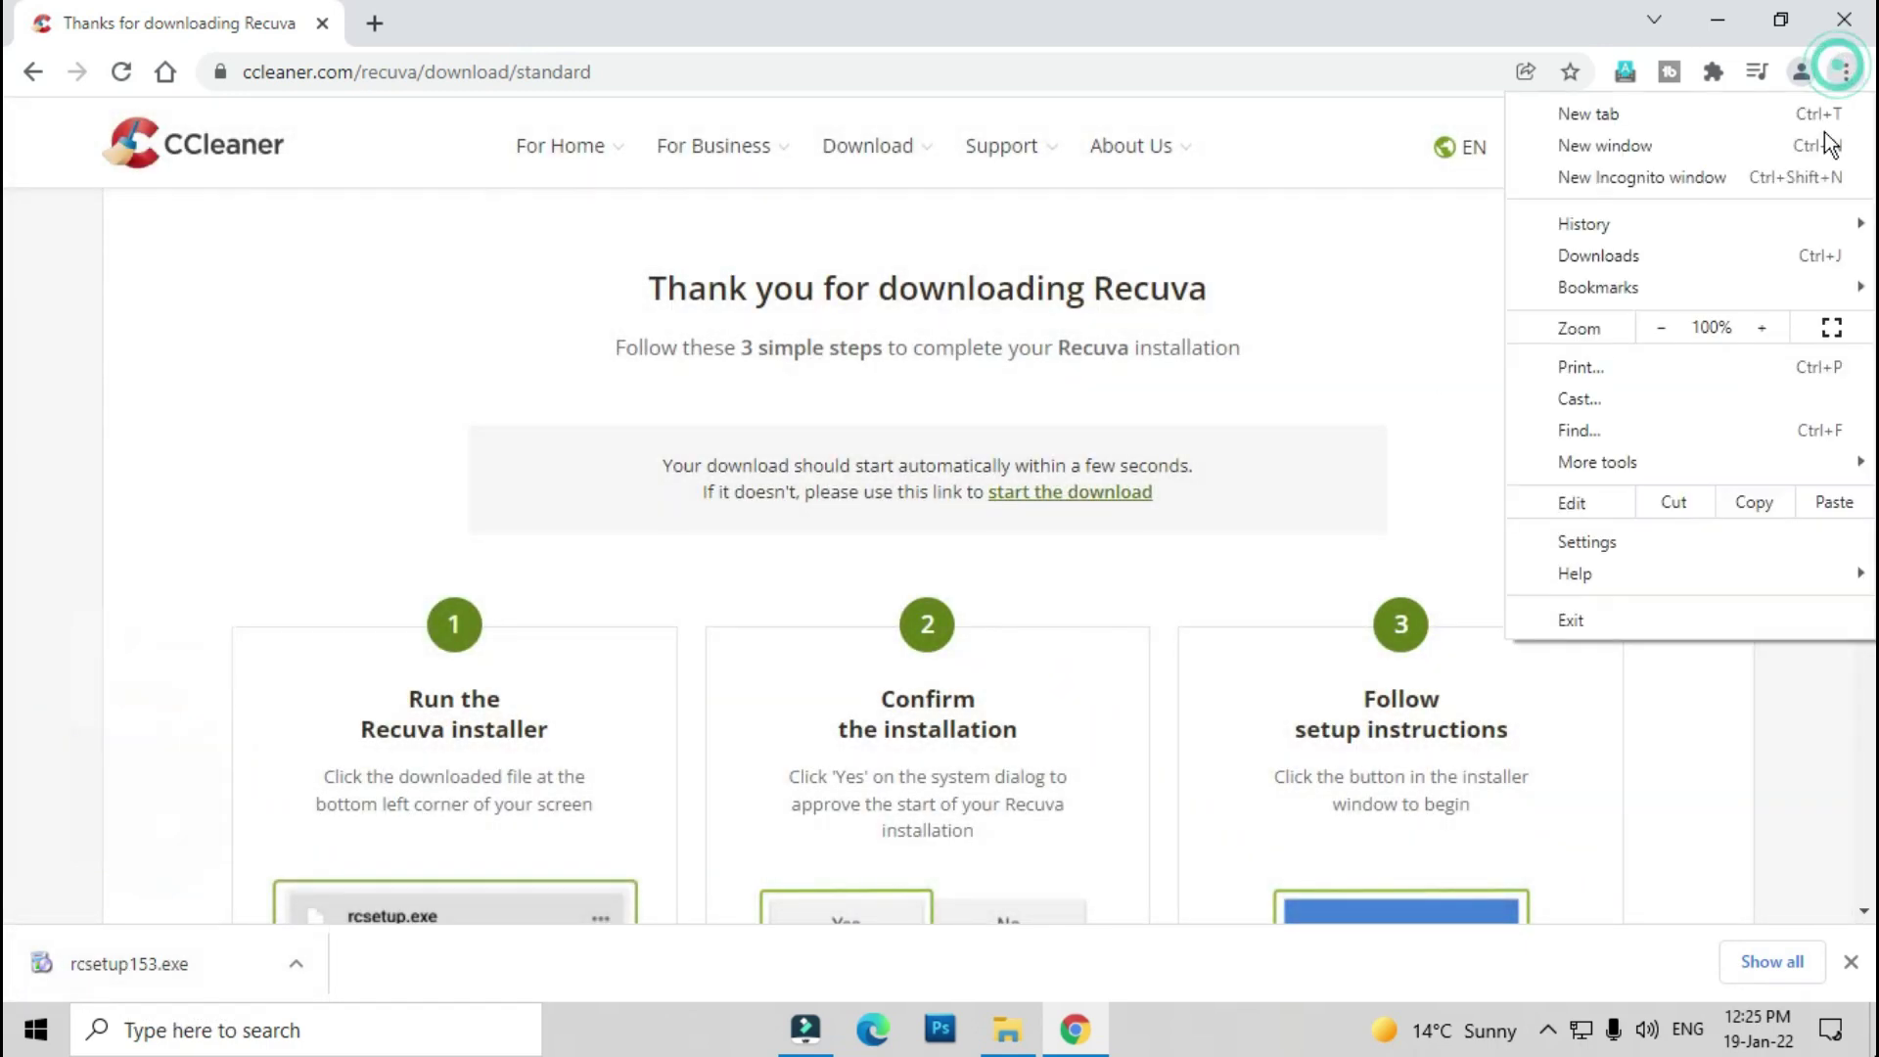
click(1571, 258)
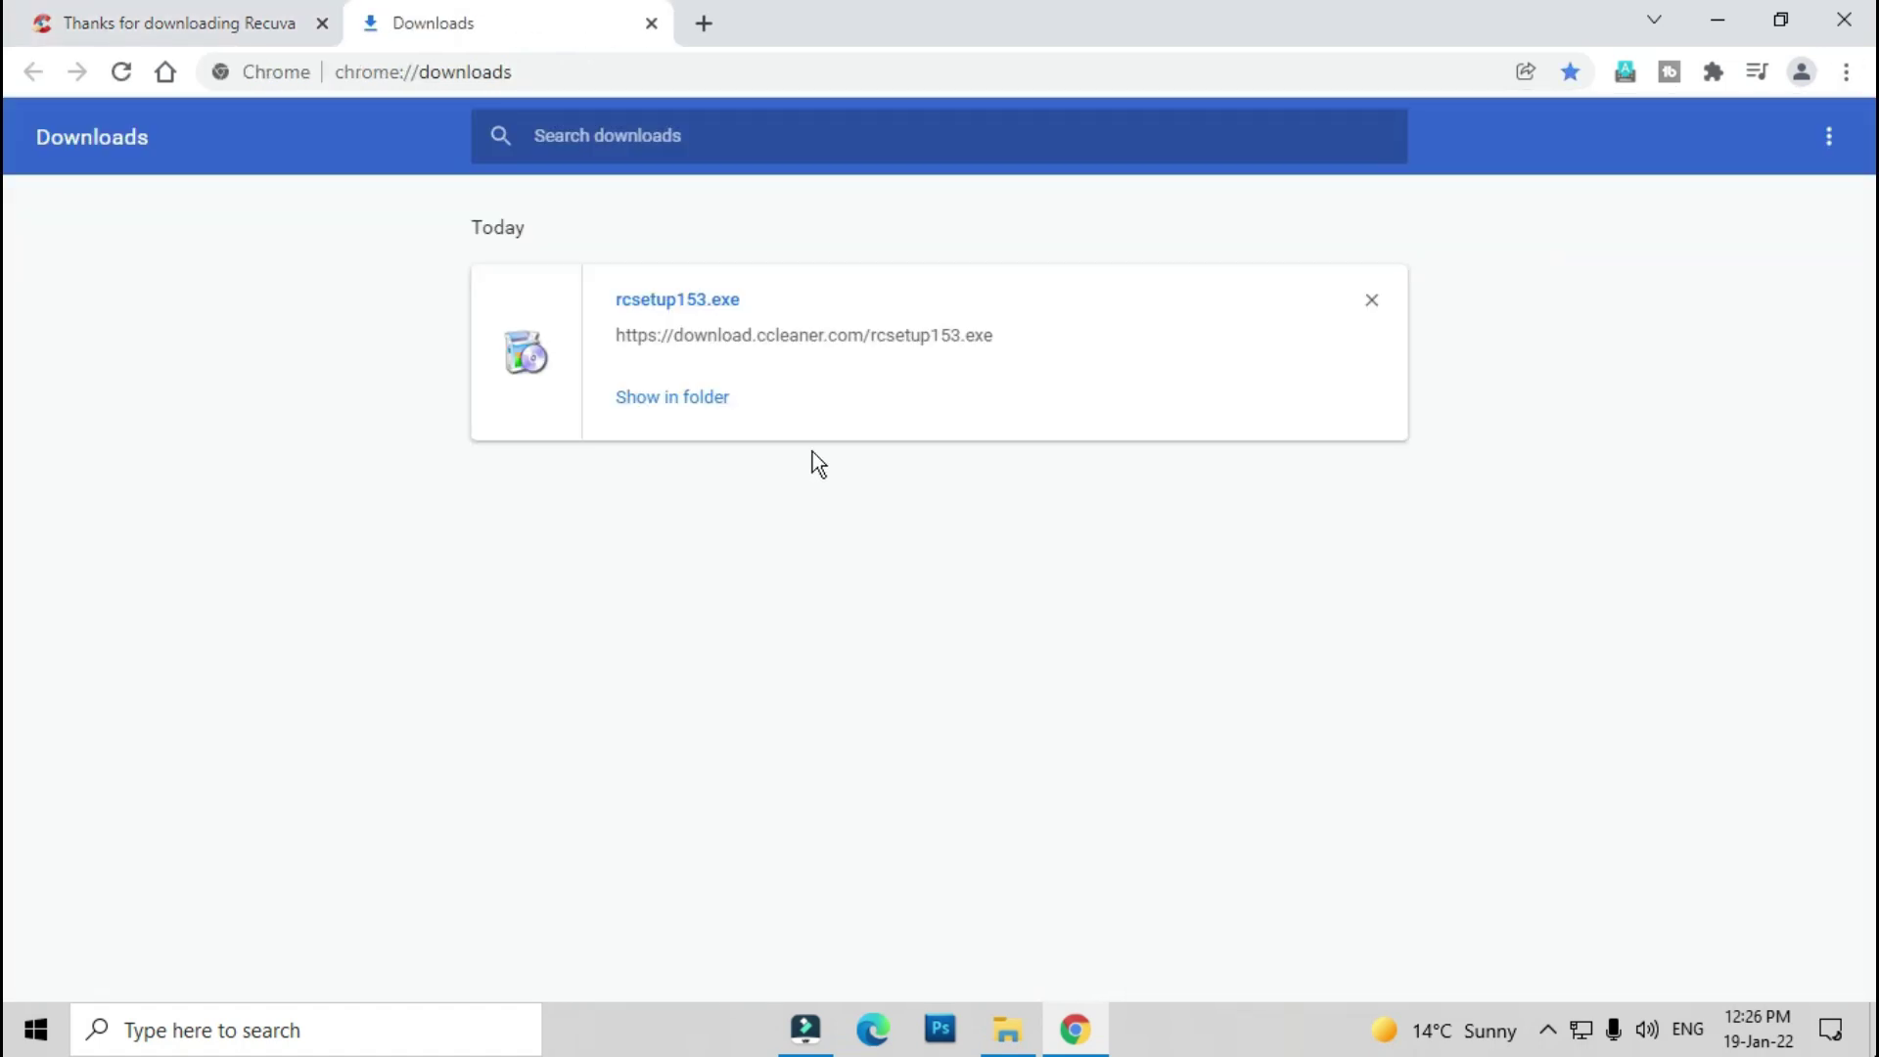
click(651, 301)
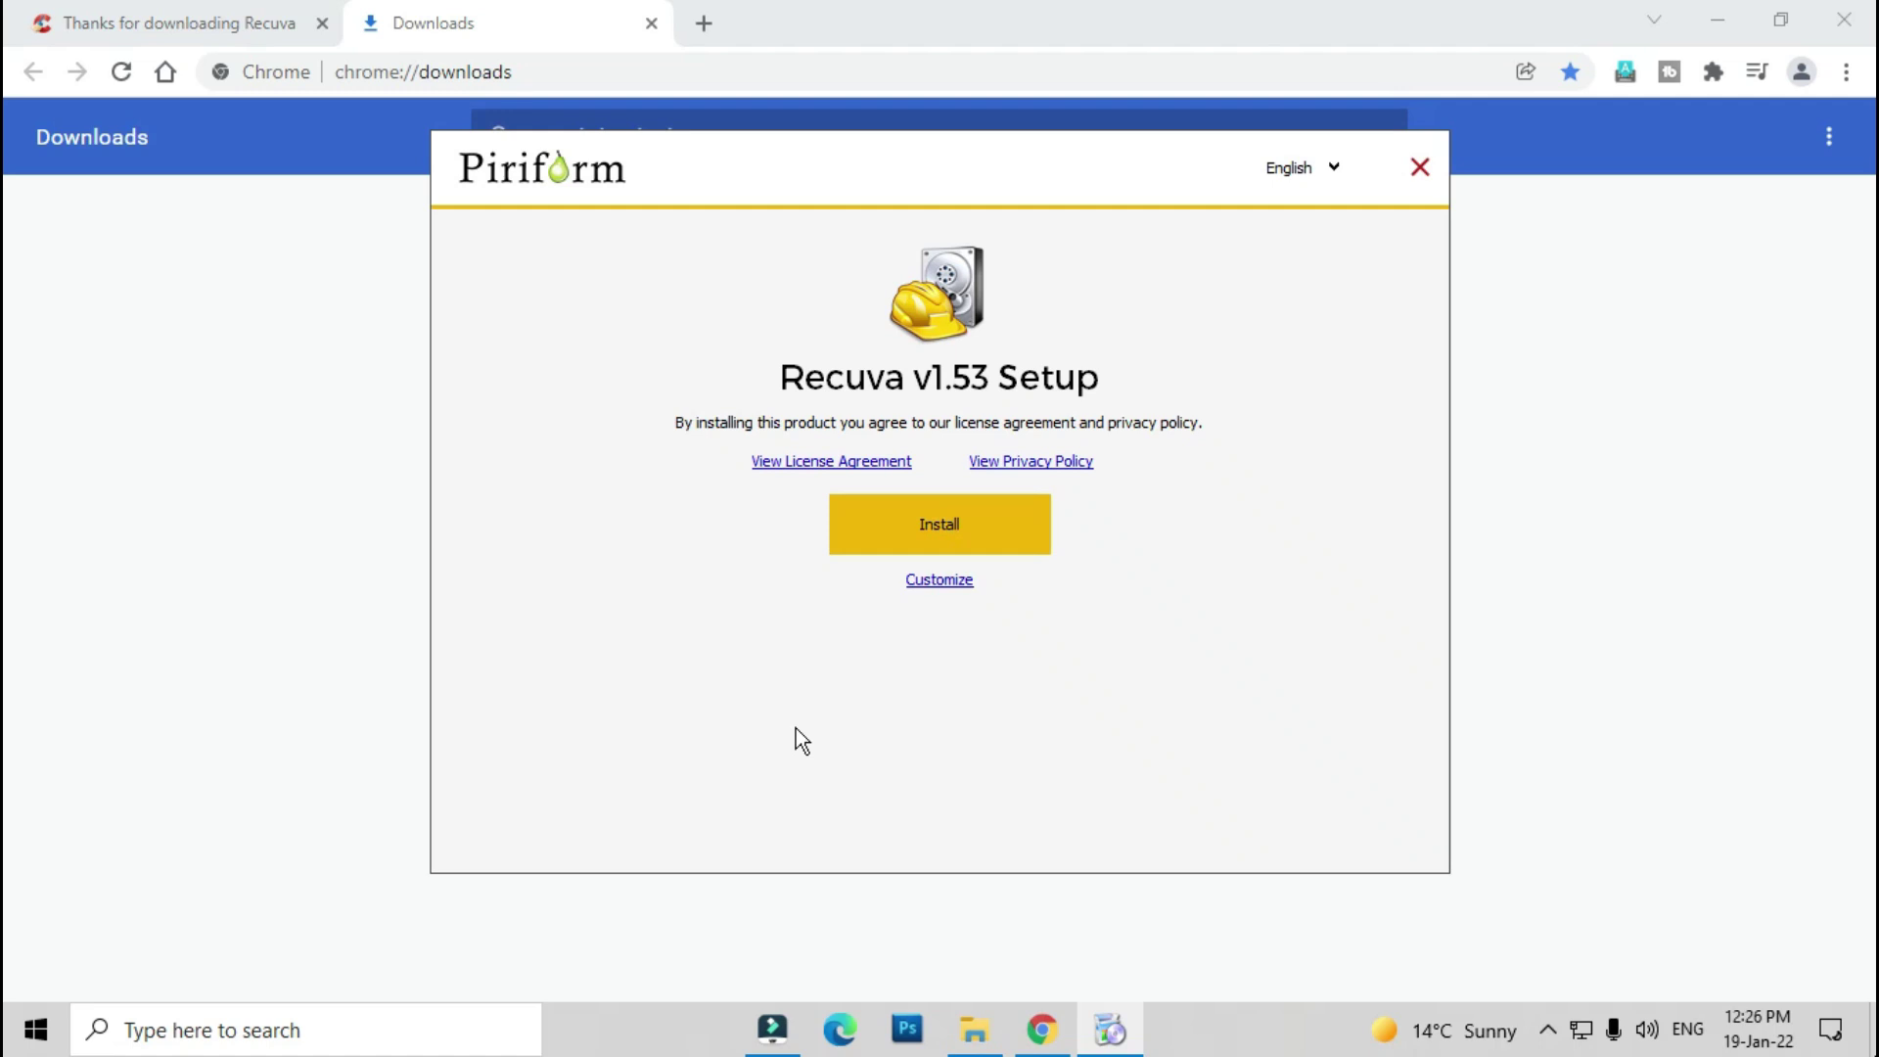
click(946, 521)
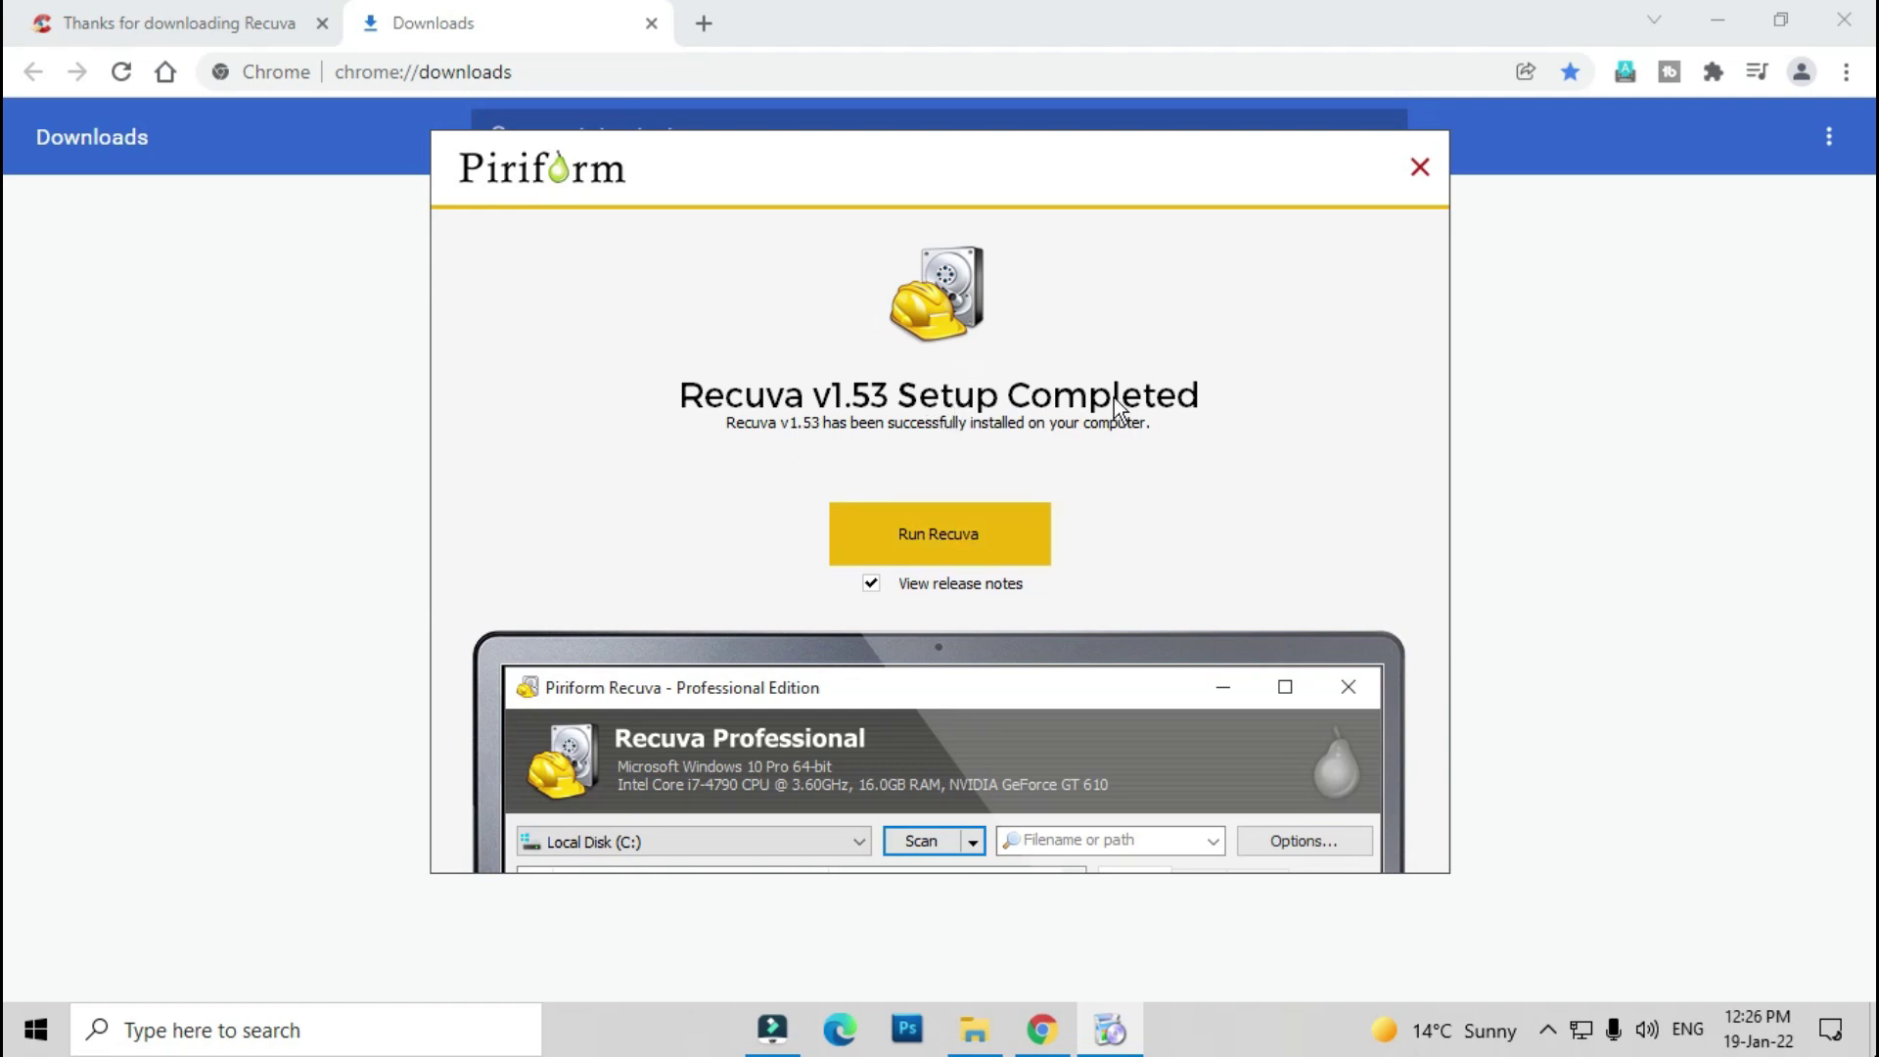
Run Recuva, go through its wizard with the default choices and cancel it before starting the search.
click(932, 535)
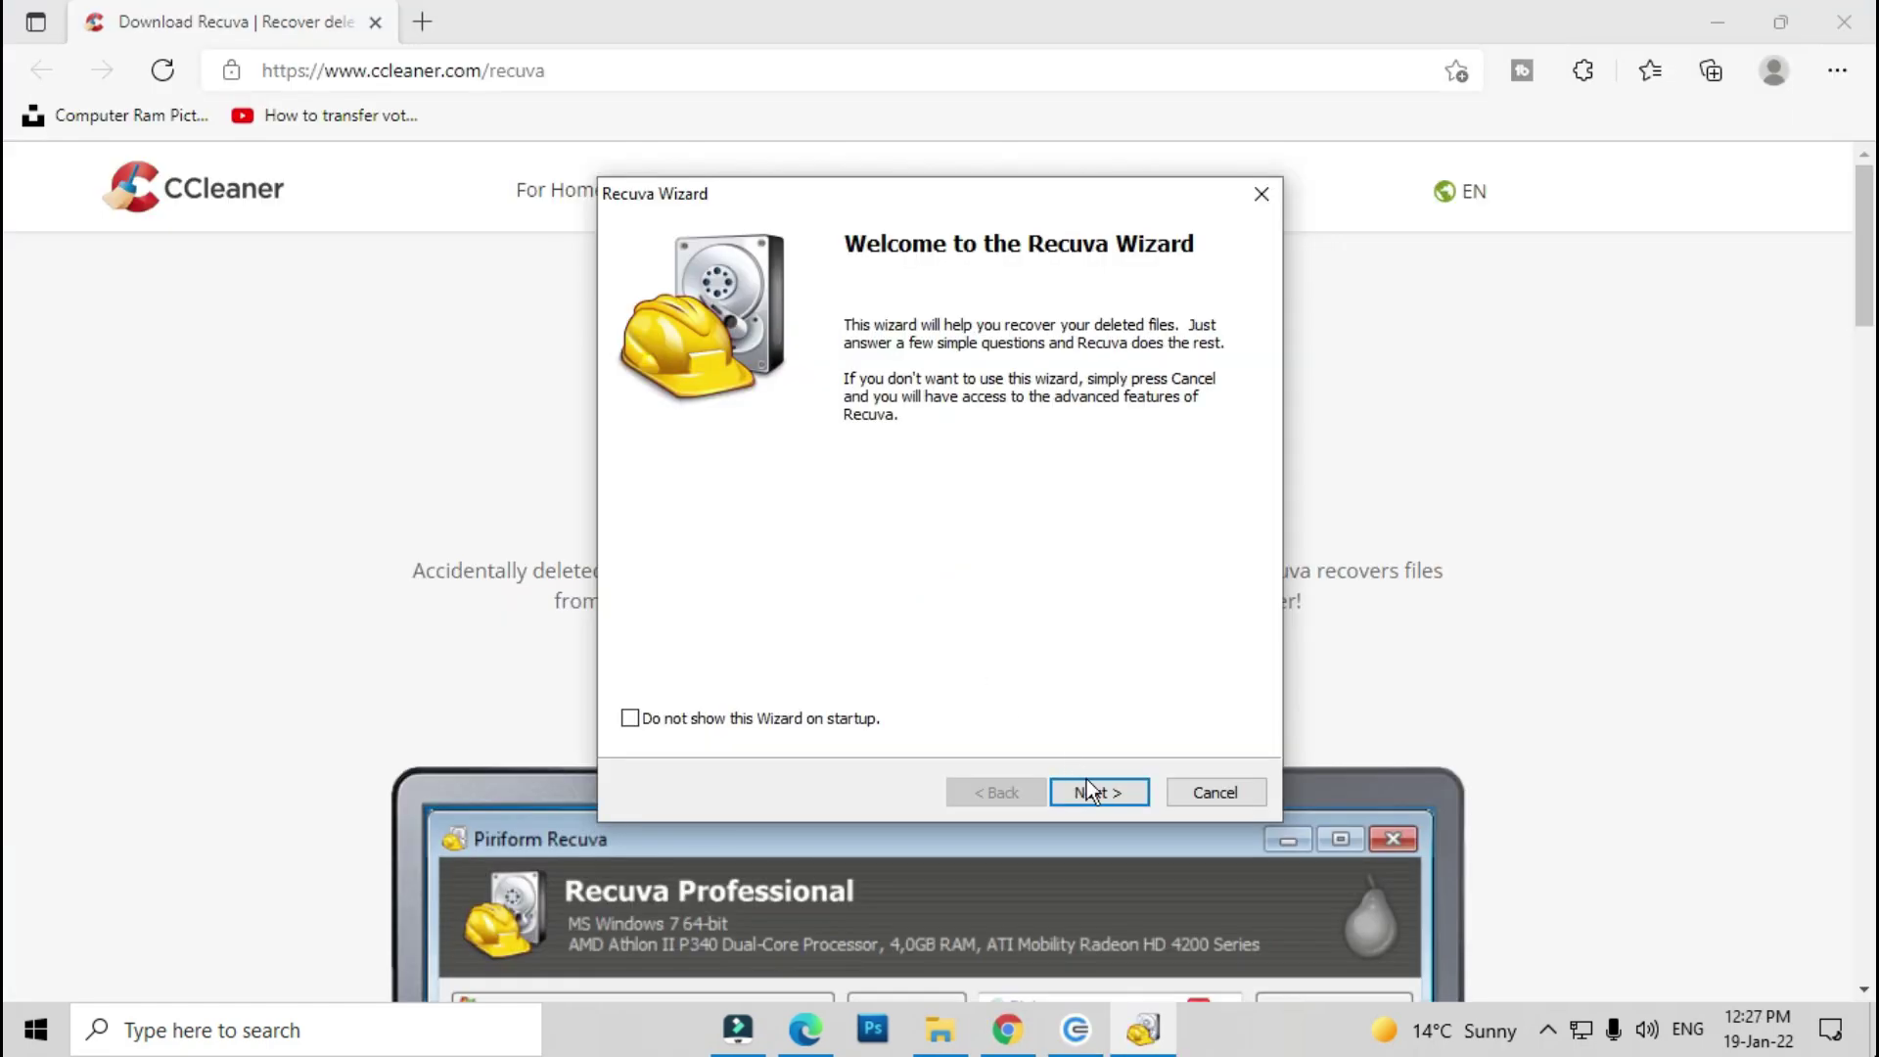
click(1090, 788)
click(1095, 788)
click(1098, 788)
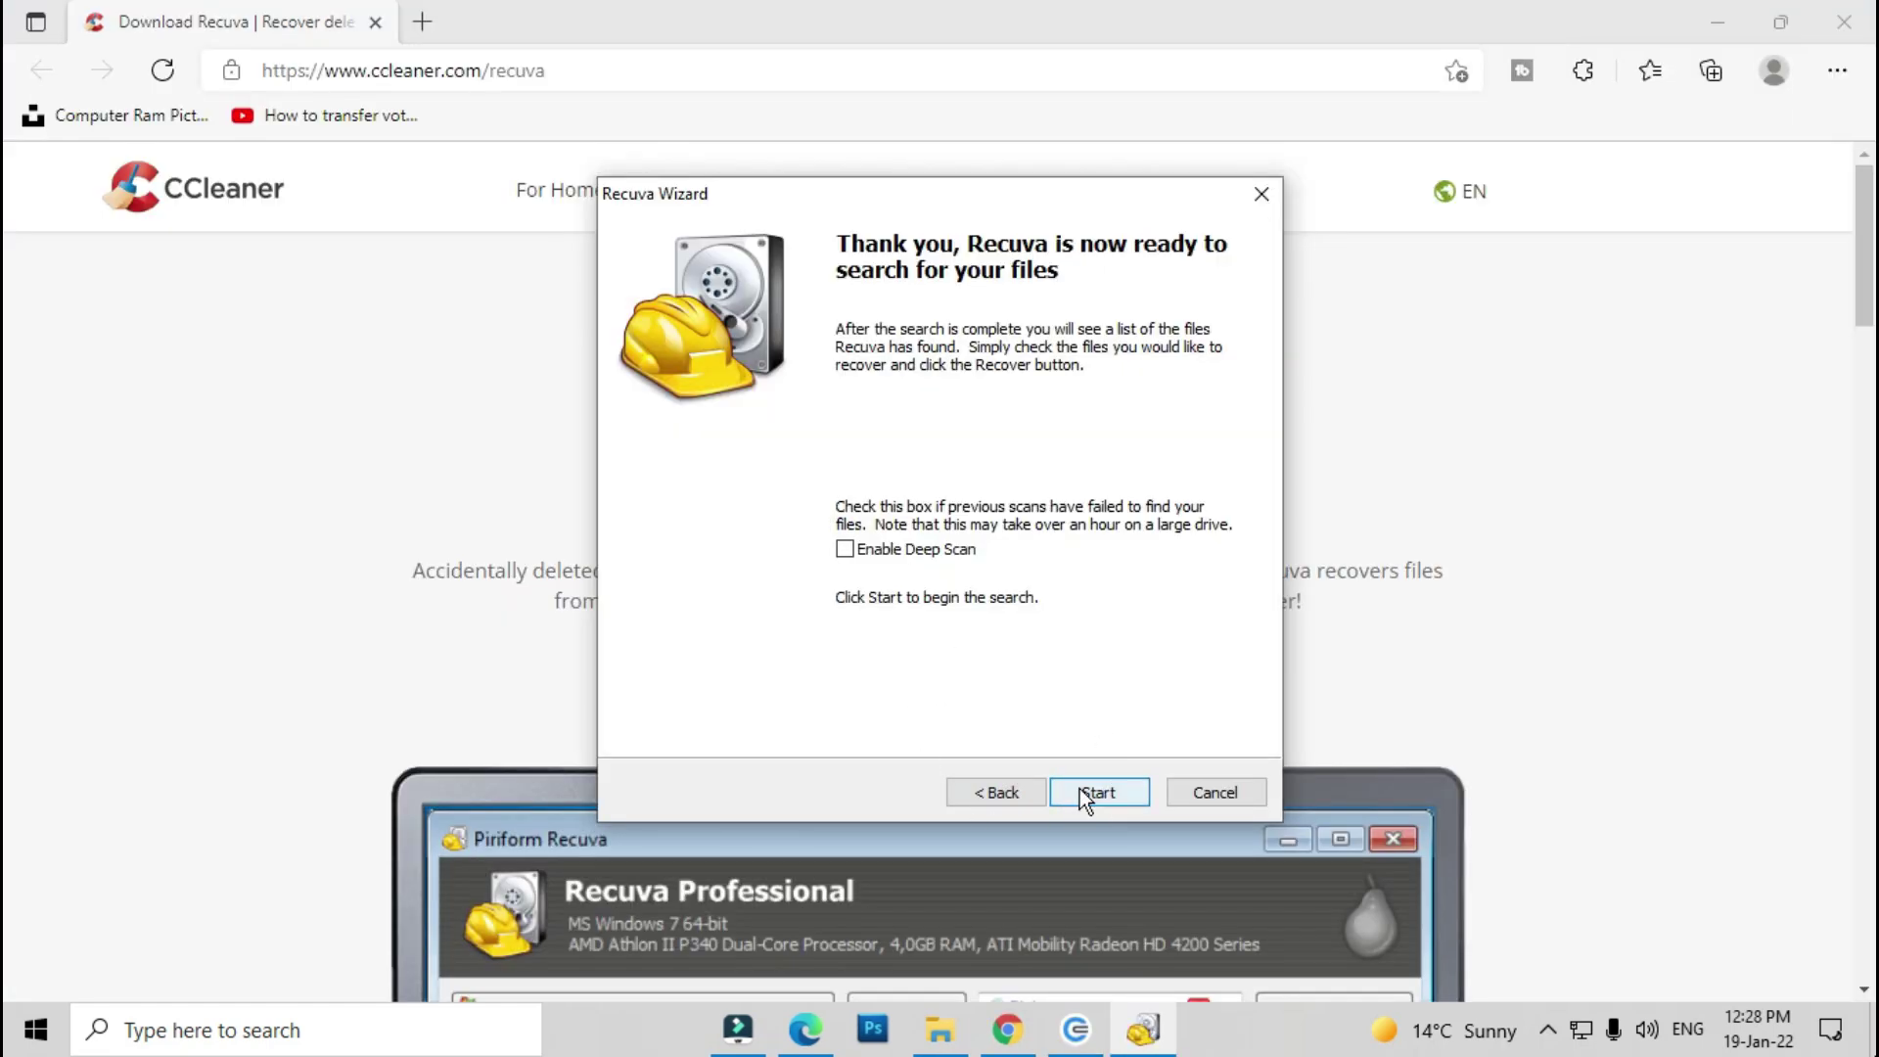
click(1240, 797)
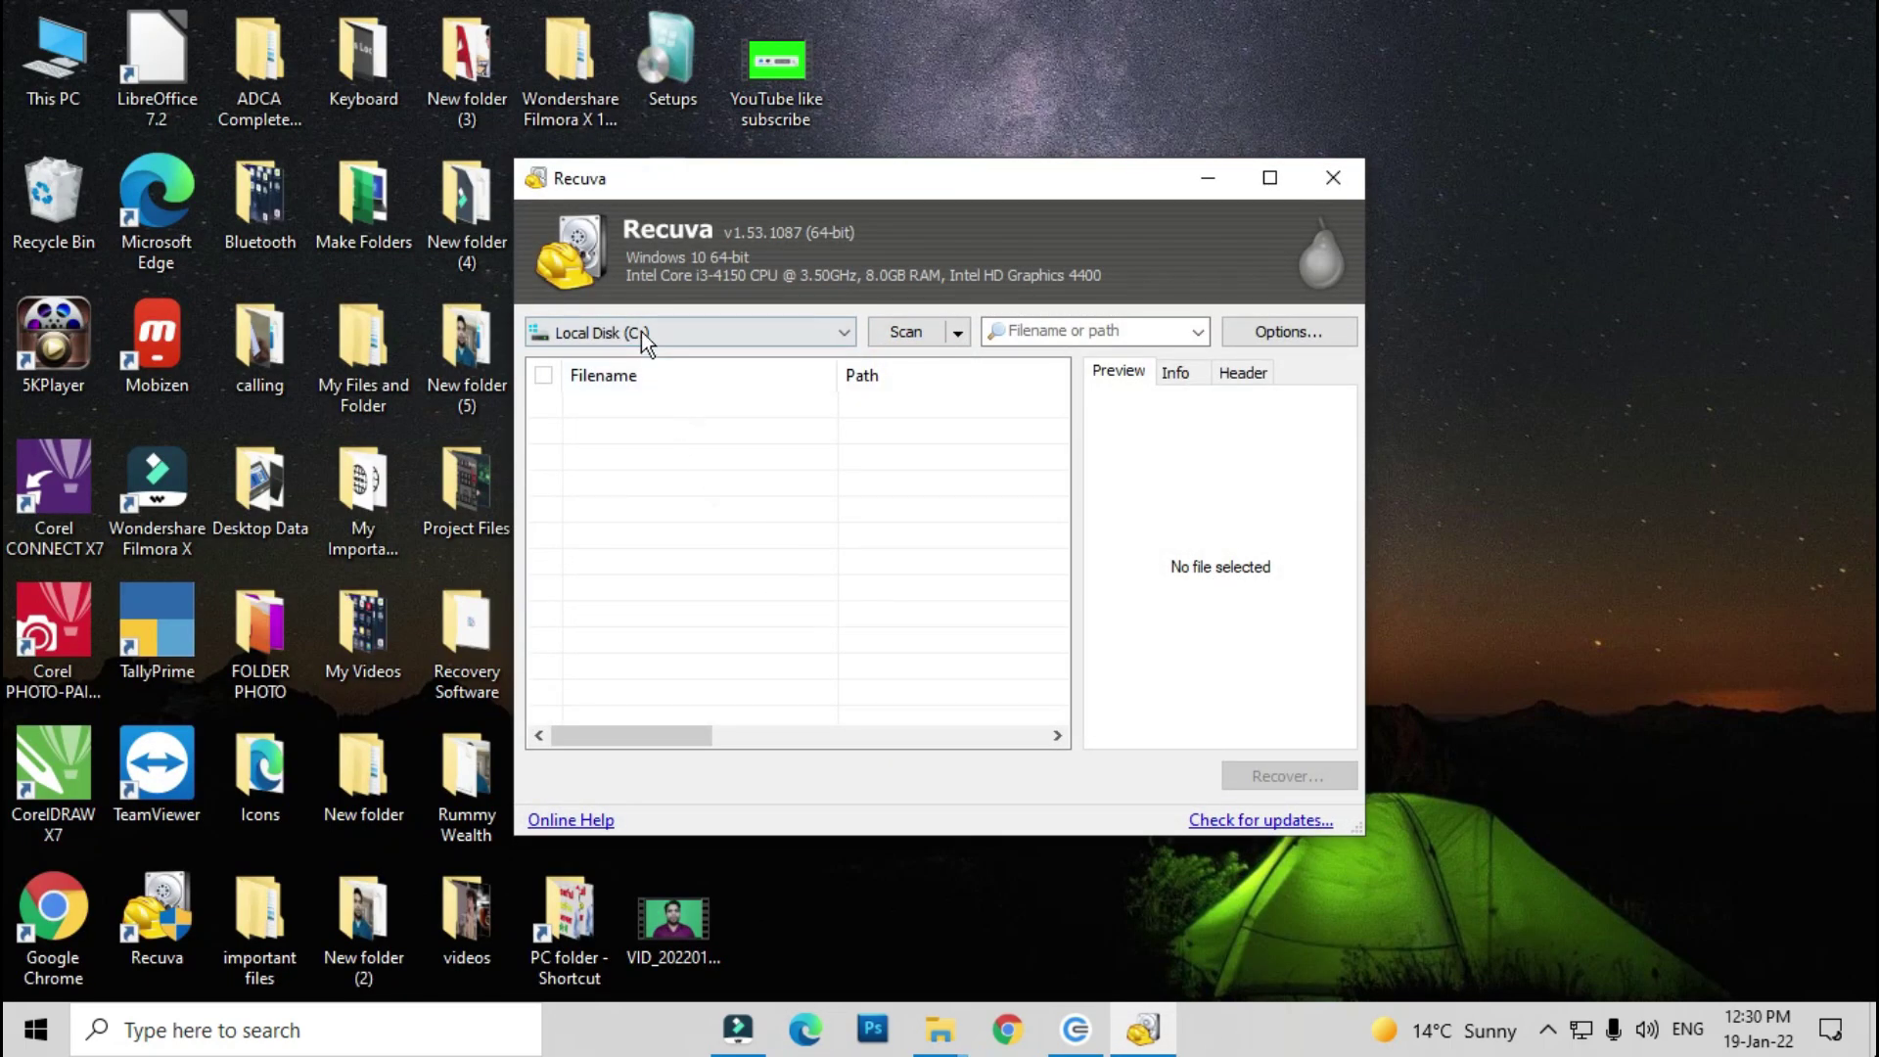
Choose the F: drive as the scan location in Recuva, review the available drives and close the program.
click(643, 338)
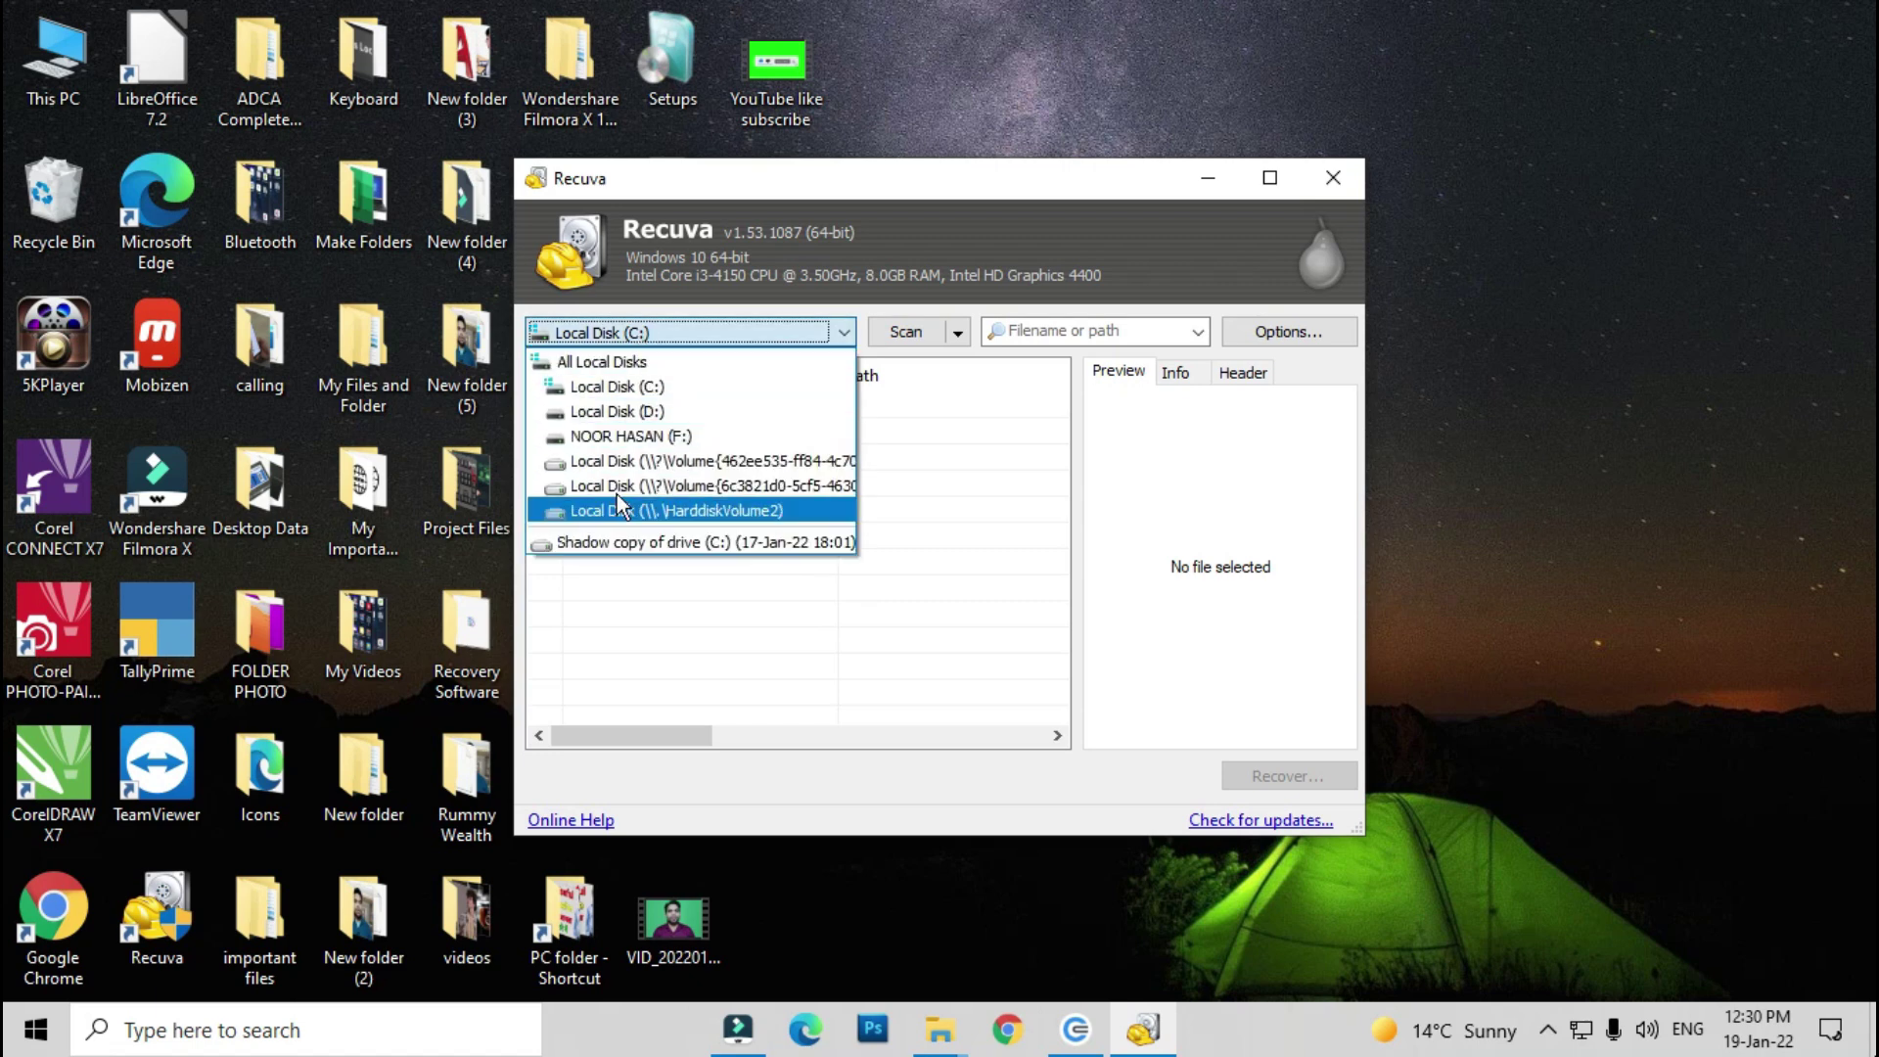
click(676, 437)
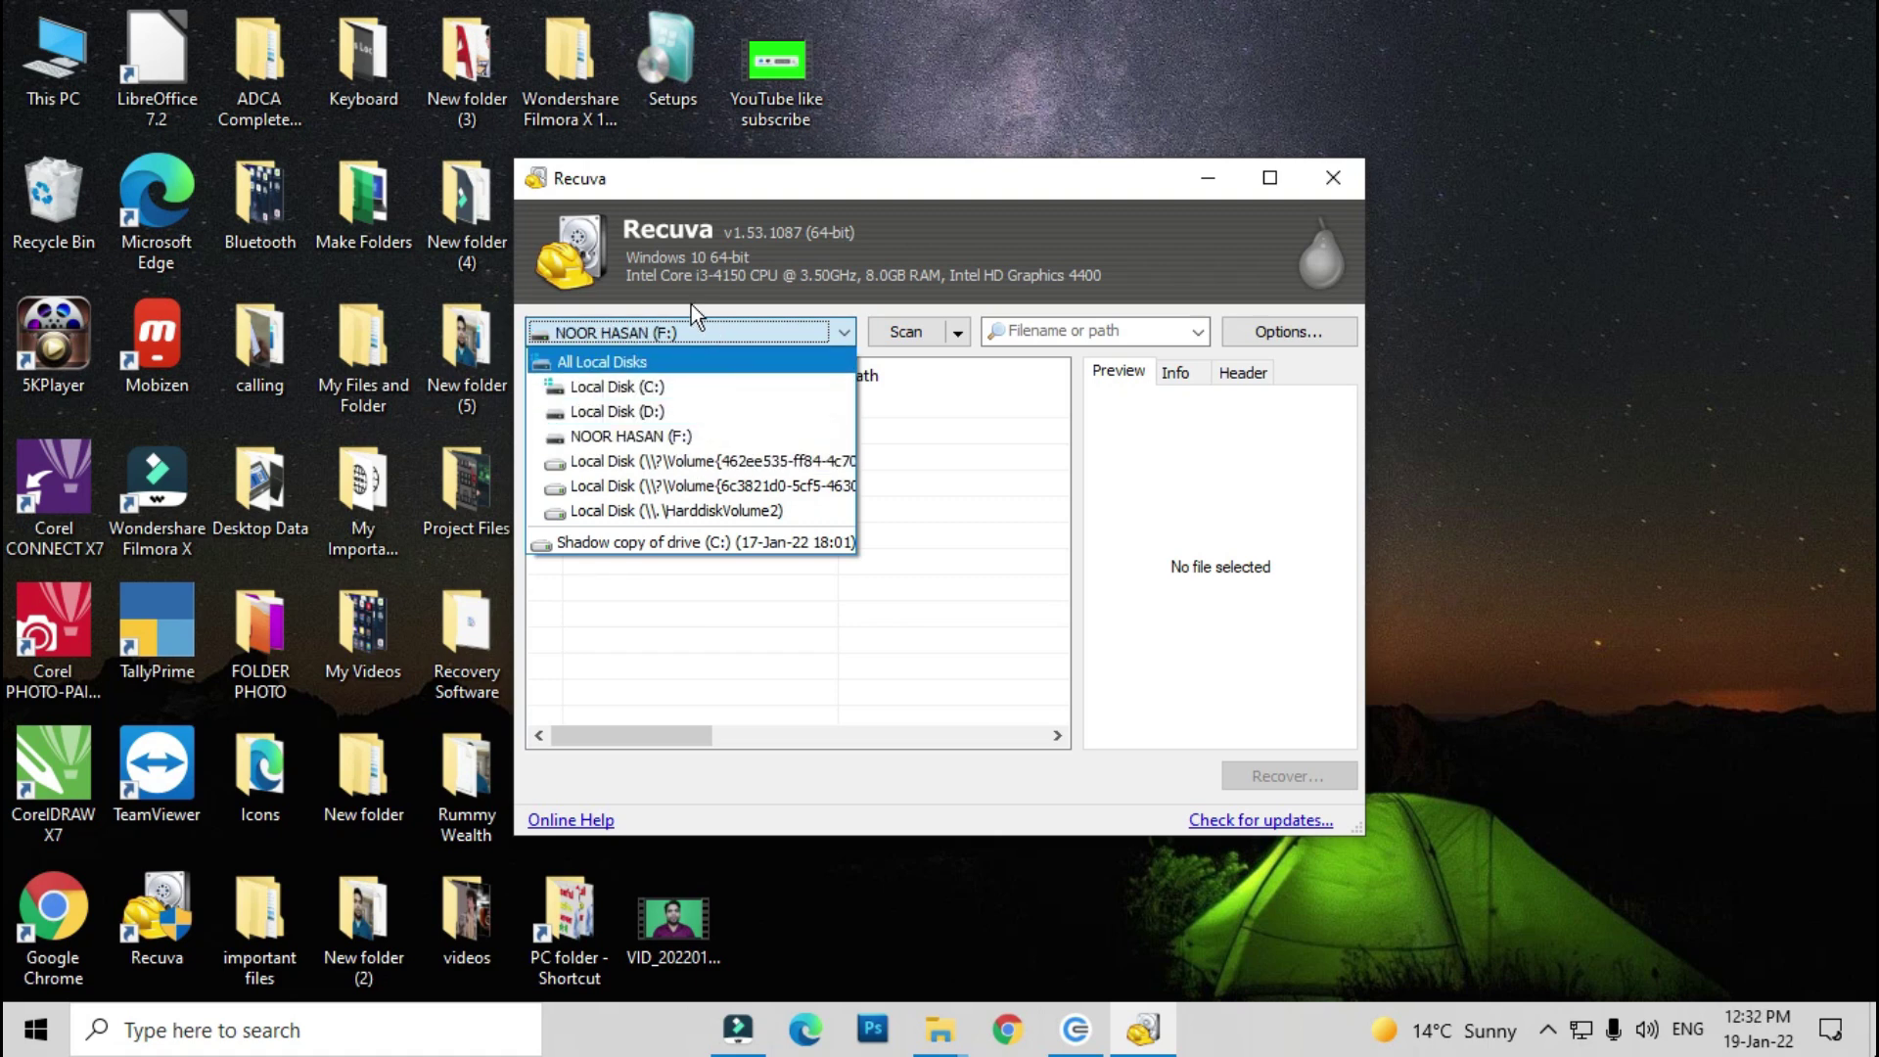
click(914, 455)
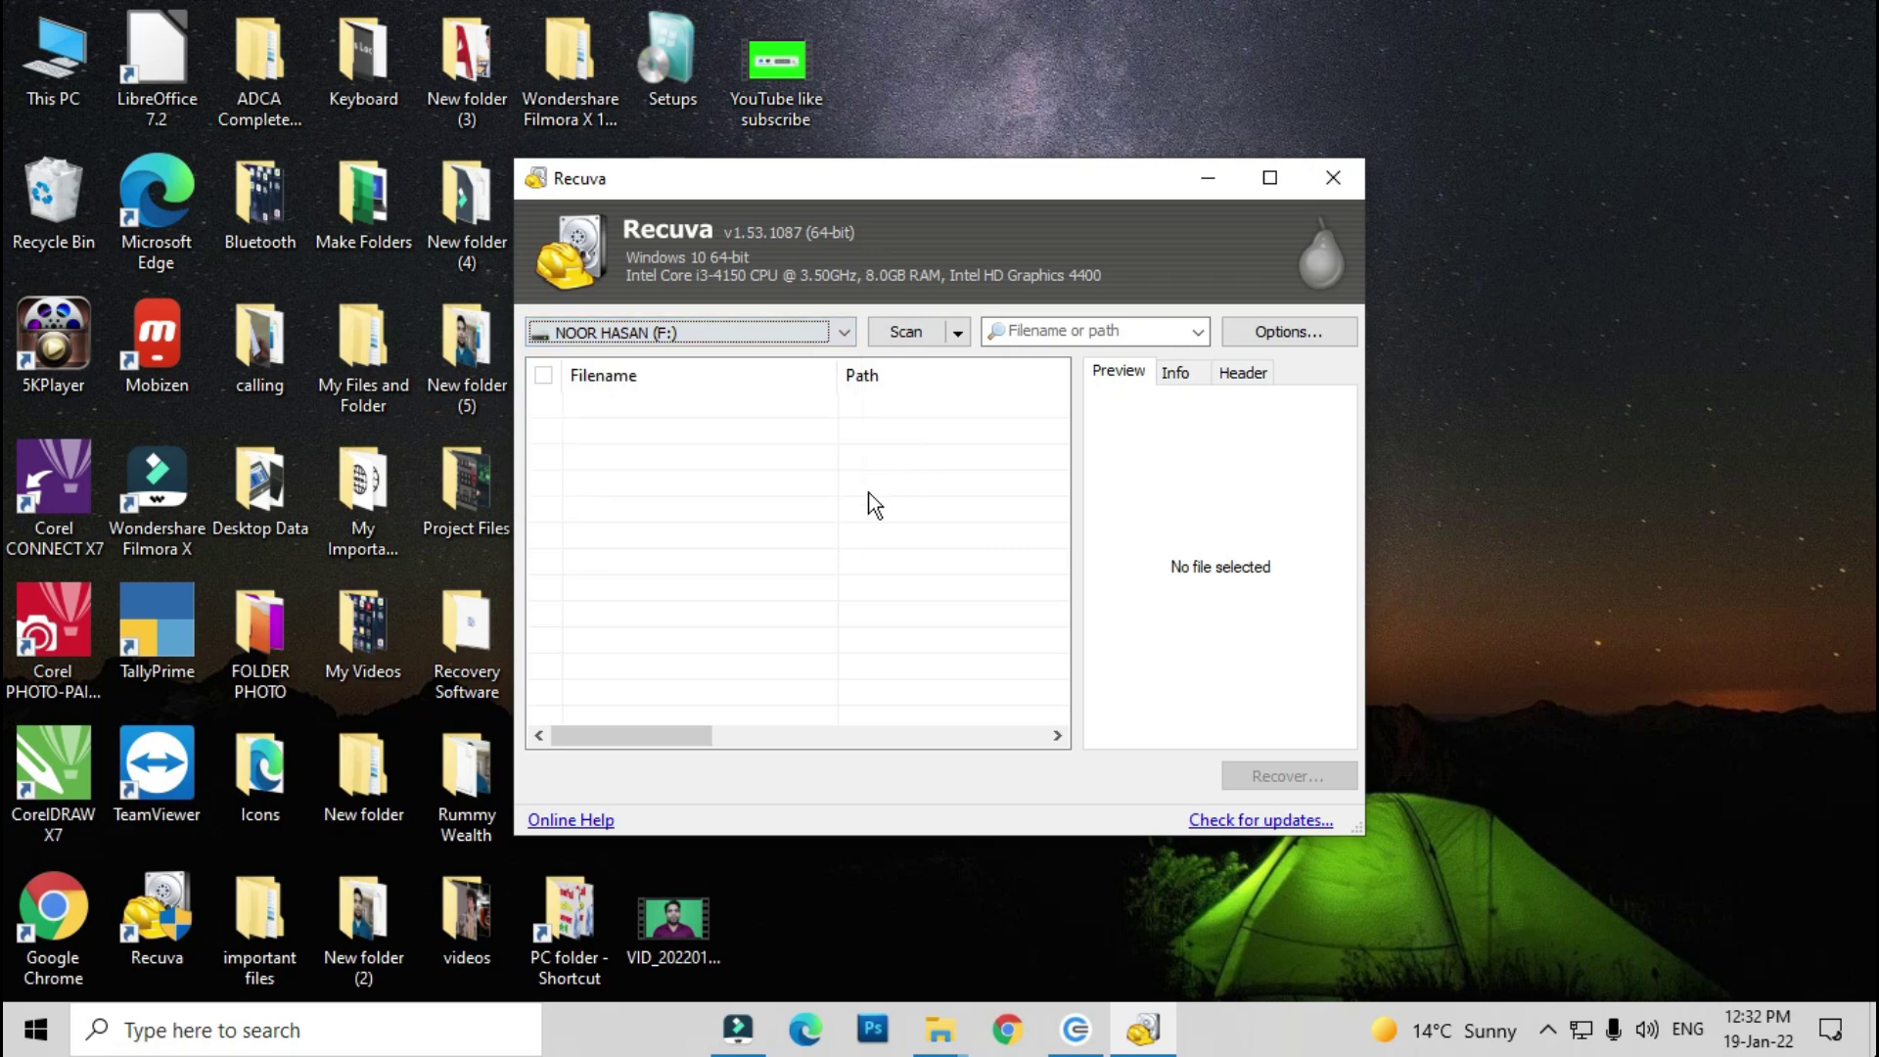
click(651, 333)
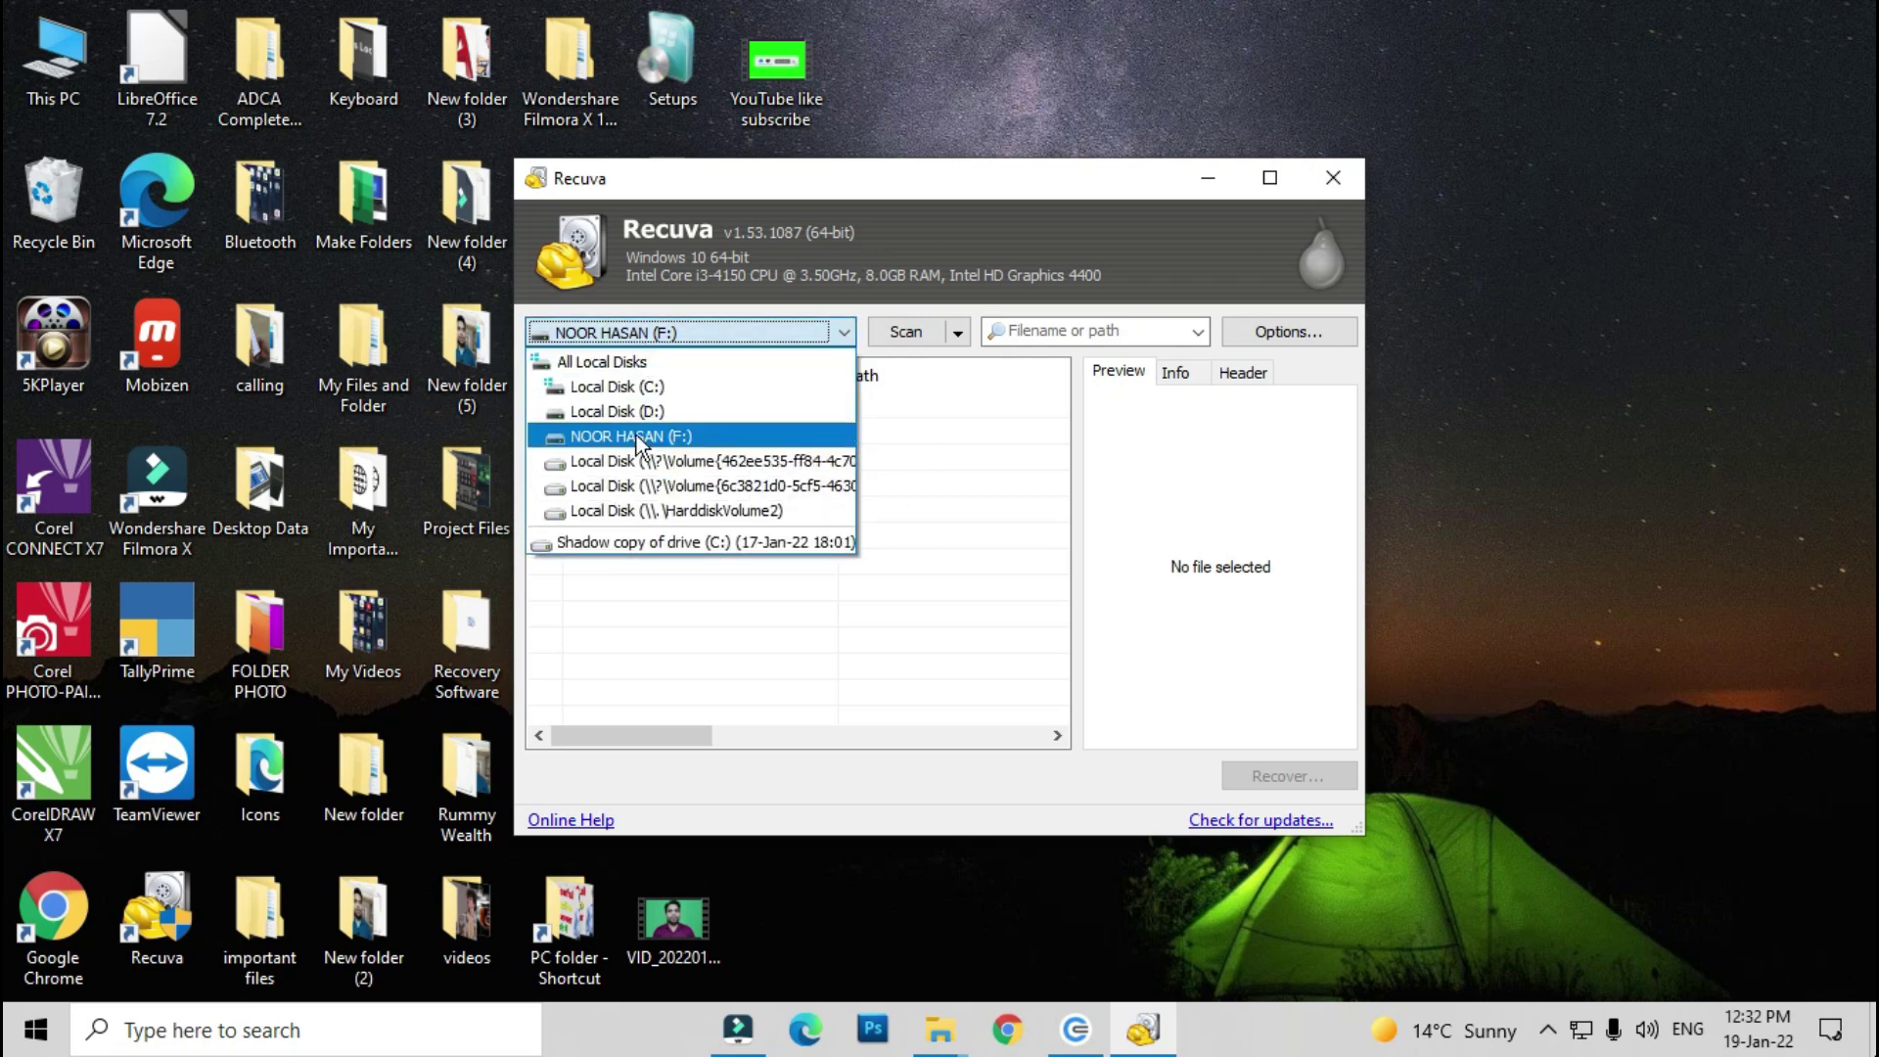
click(978, 492)
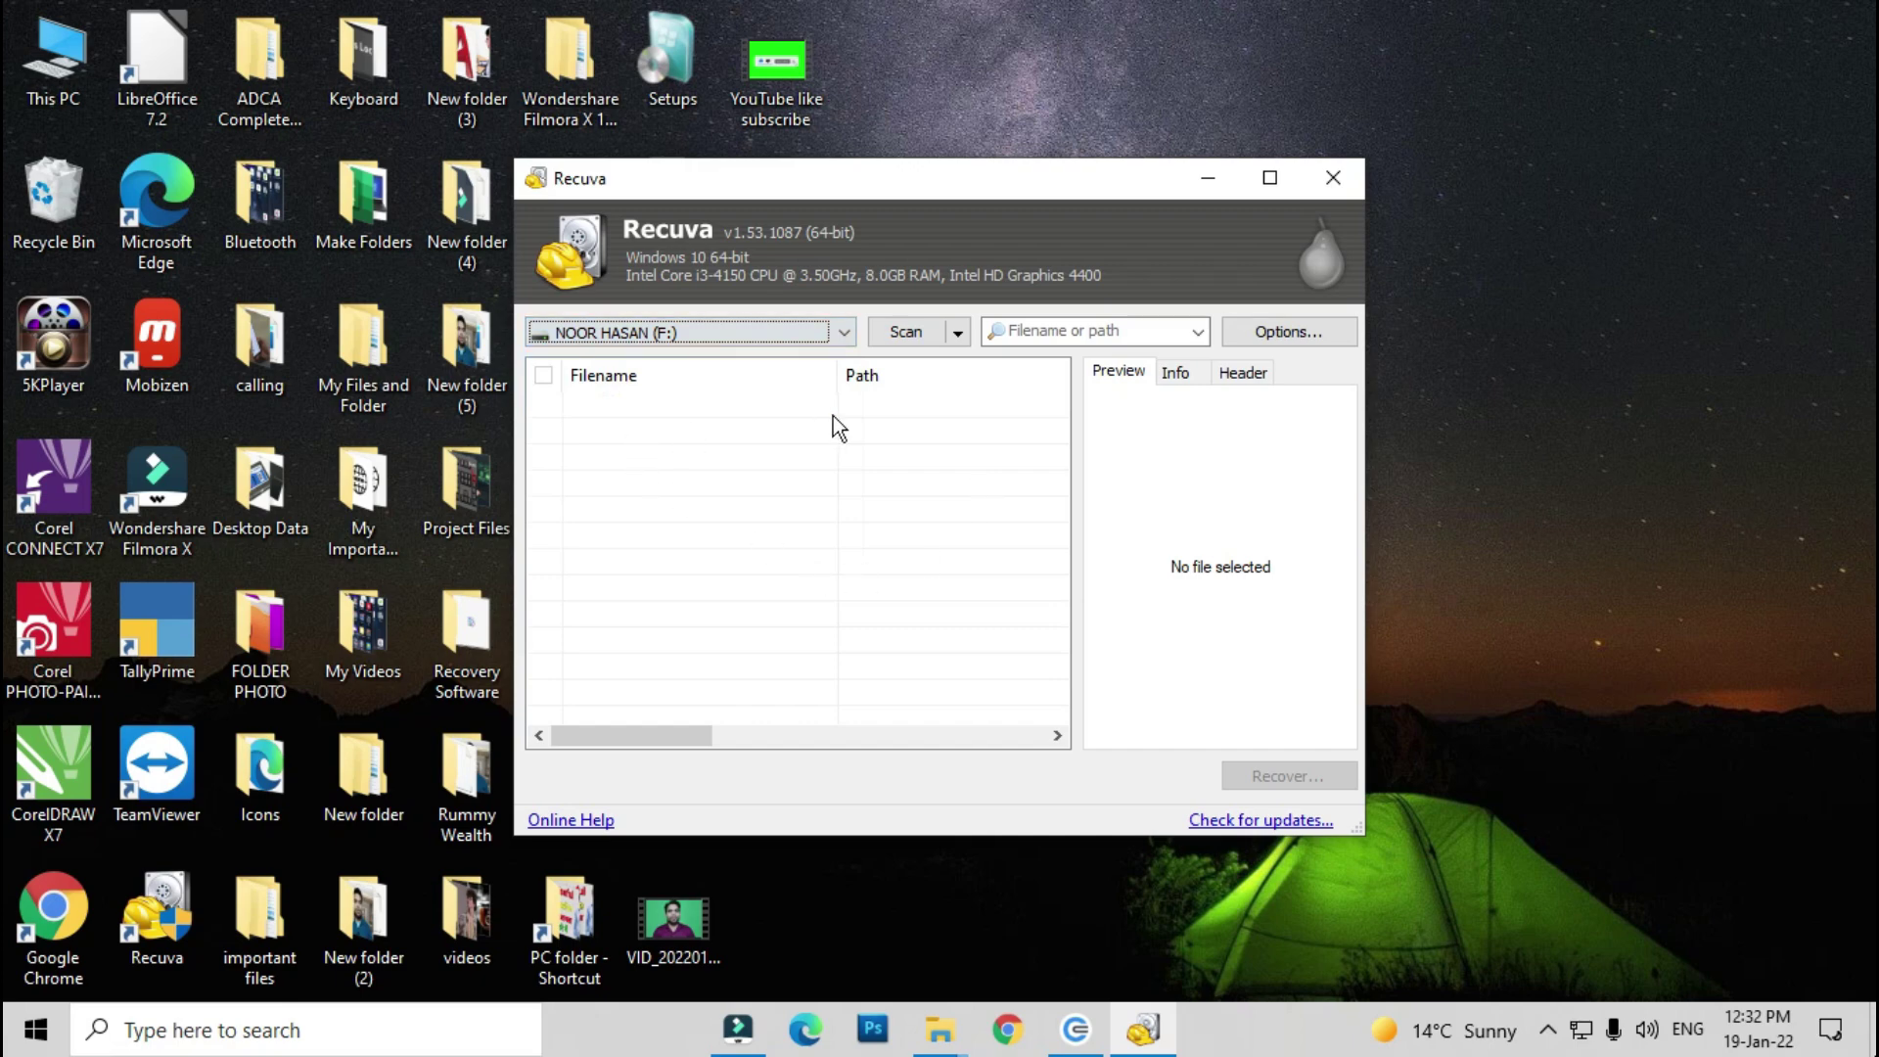
click(1331, 175)
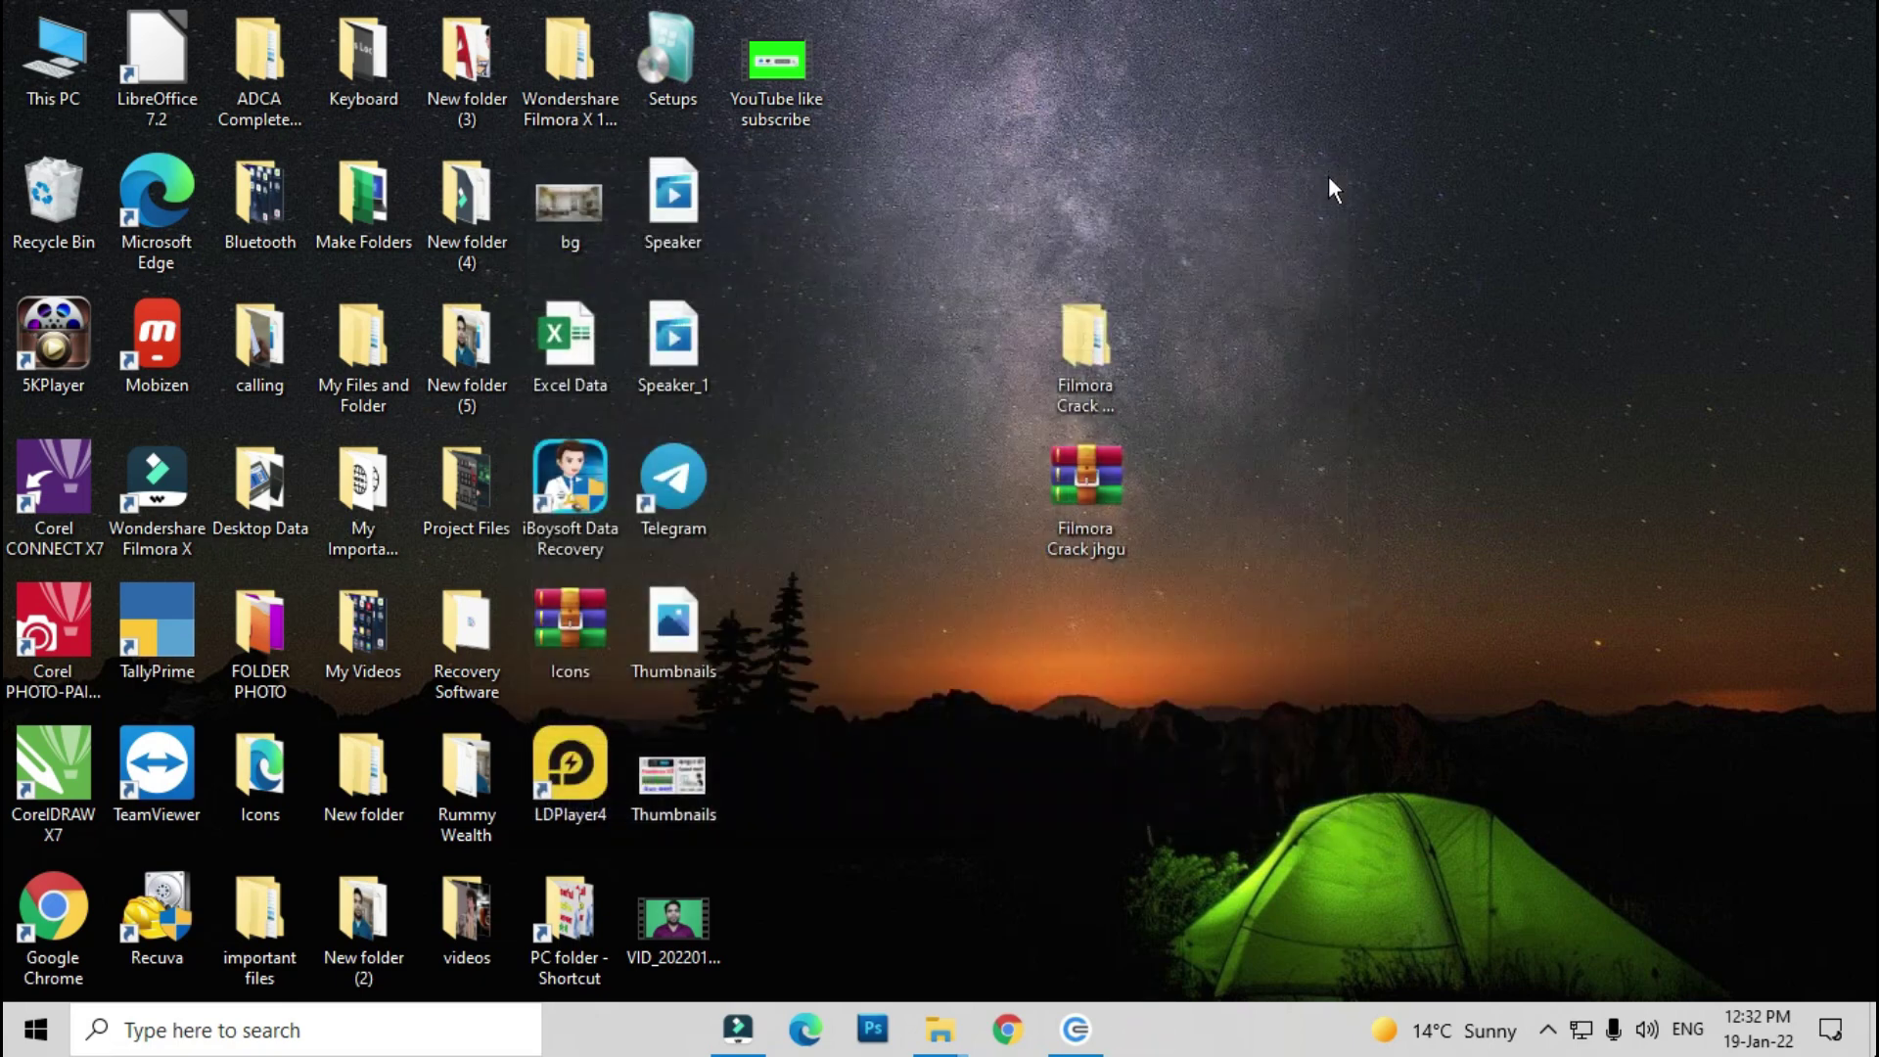
Examine the contents of the My Photos and My Videos folders on the F: drive.
double_click(67, 68)
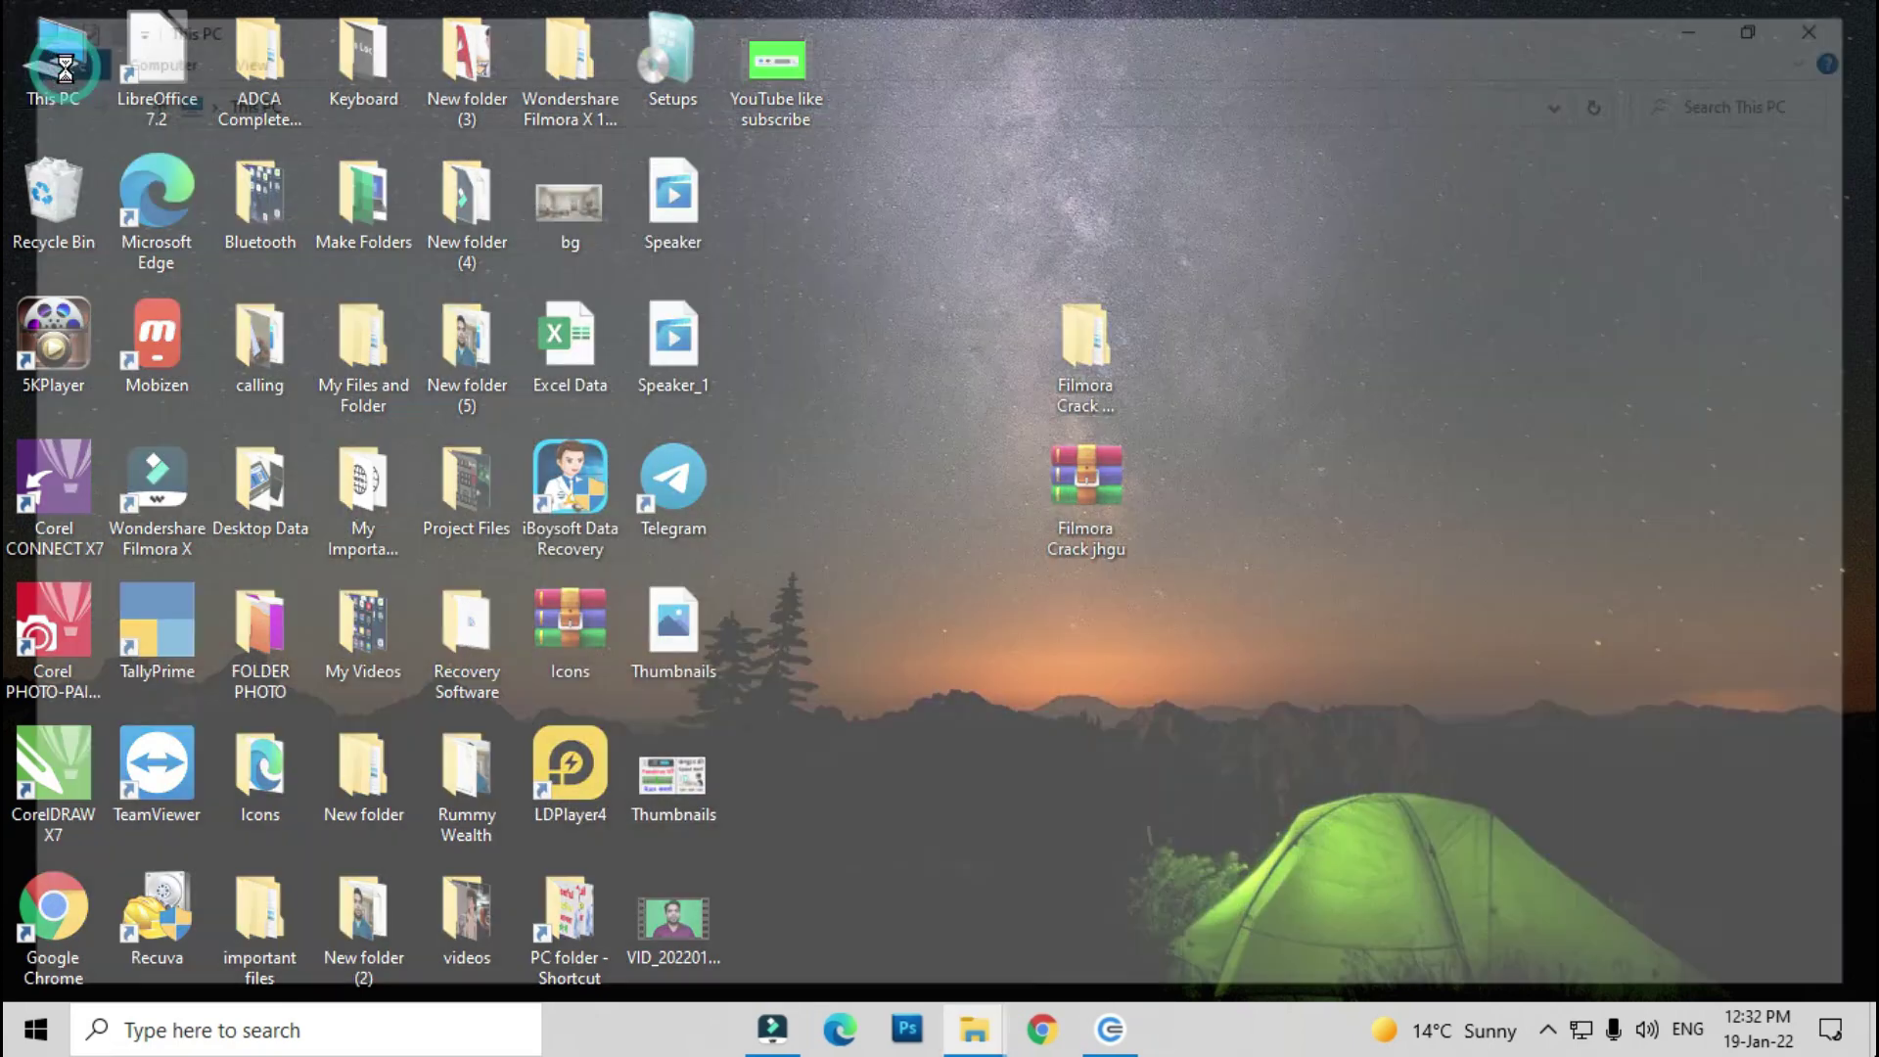
double_click(1571, 315)
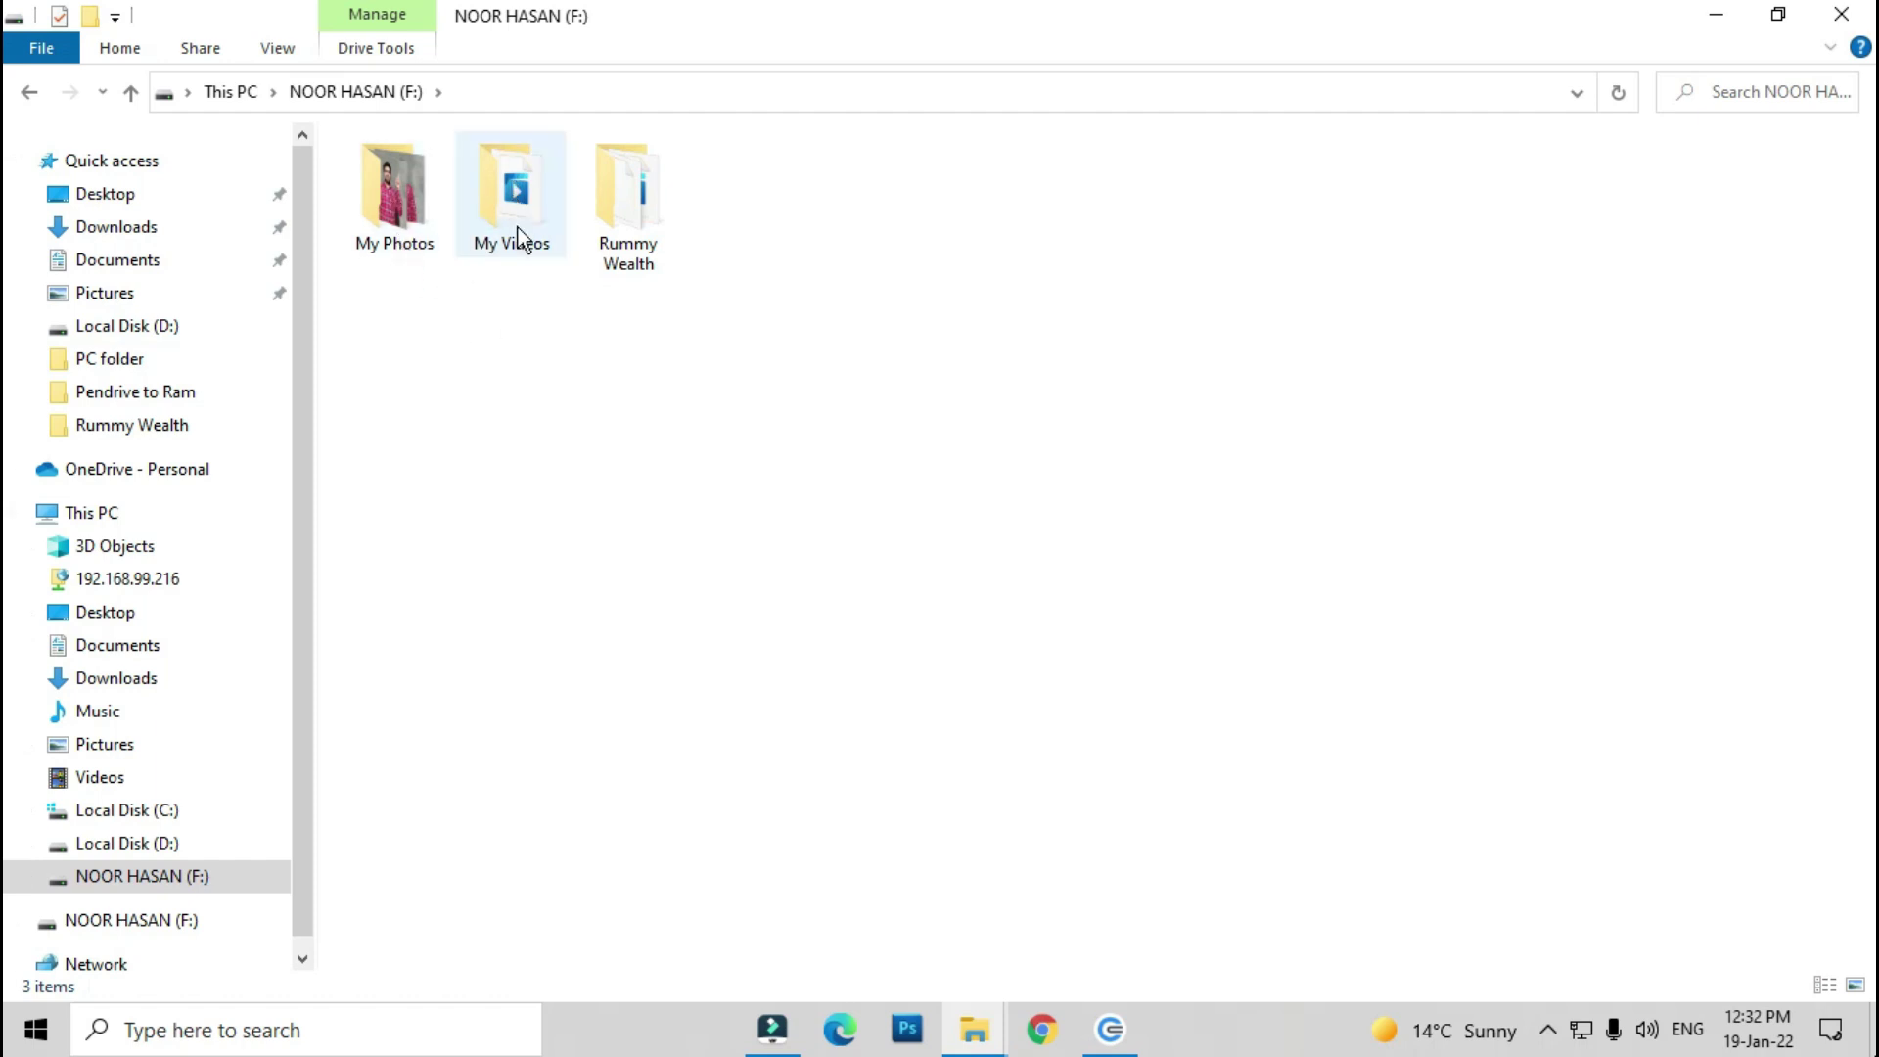
double_click(425, 207)
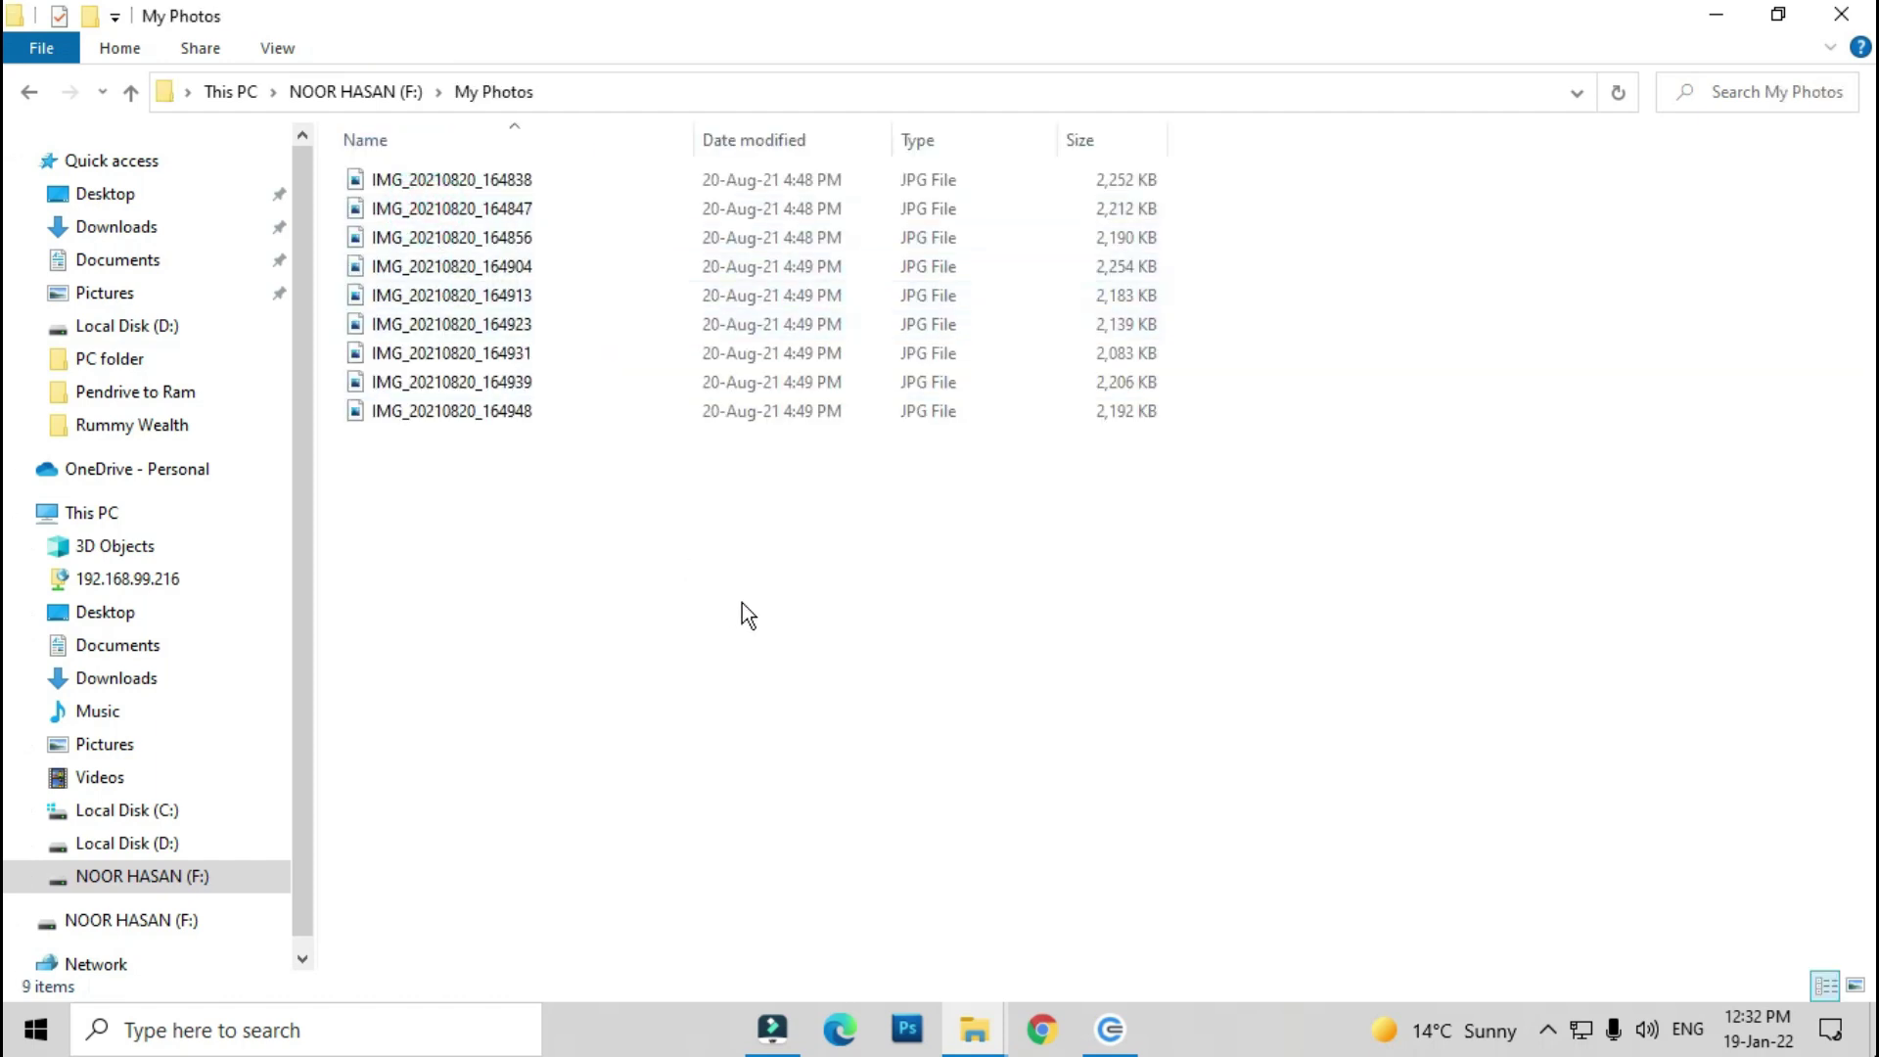
scroll(742, 603, up, 3)
key(alt+Left)
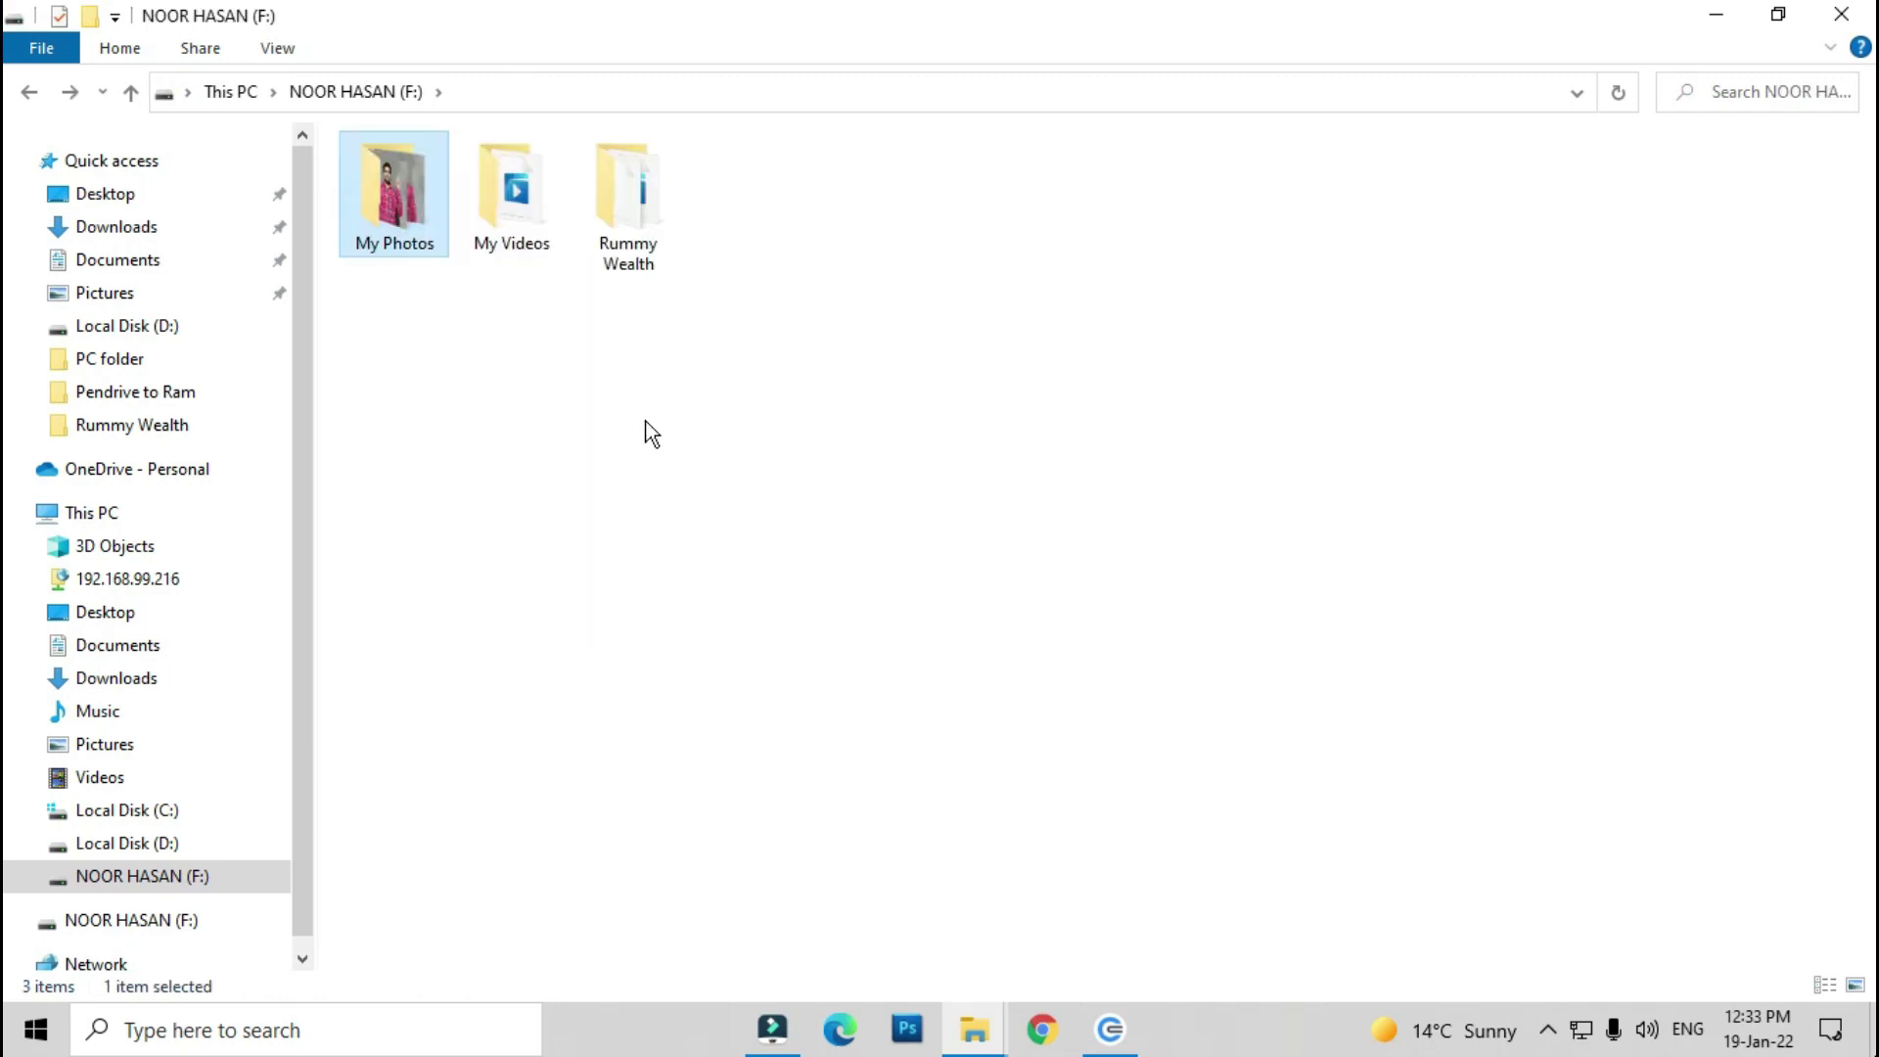
double_click(513, 201)
scroll(492, 391, up, 2)
key(alt+Left)
Permanently delete the My Photos and My Videos folders from the F: drive and close the File Explorer window.
drag(343, 396, 567, 191)
right_click(549, 204)
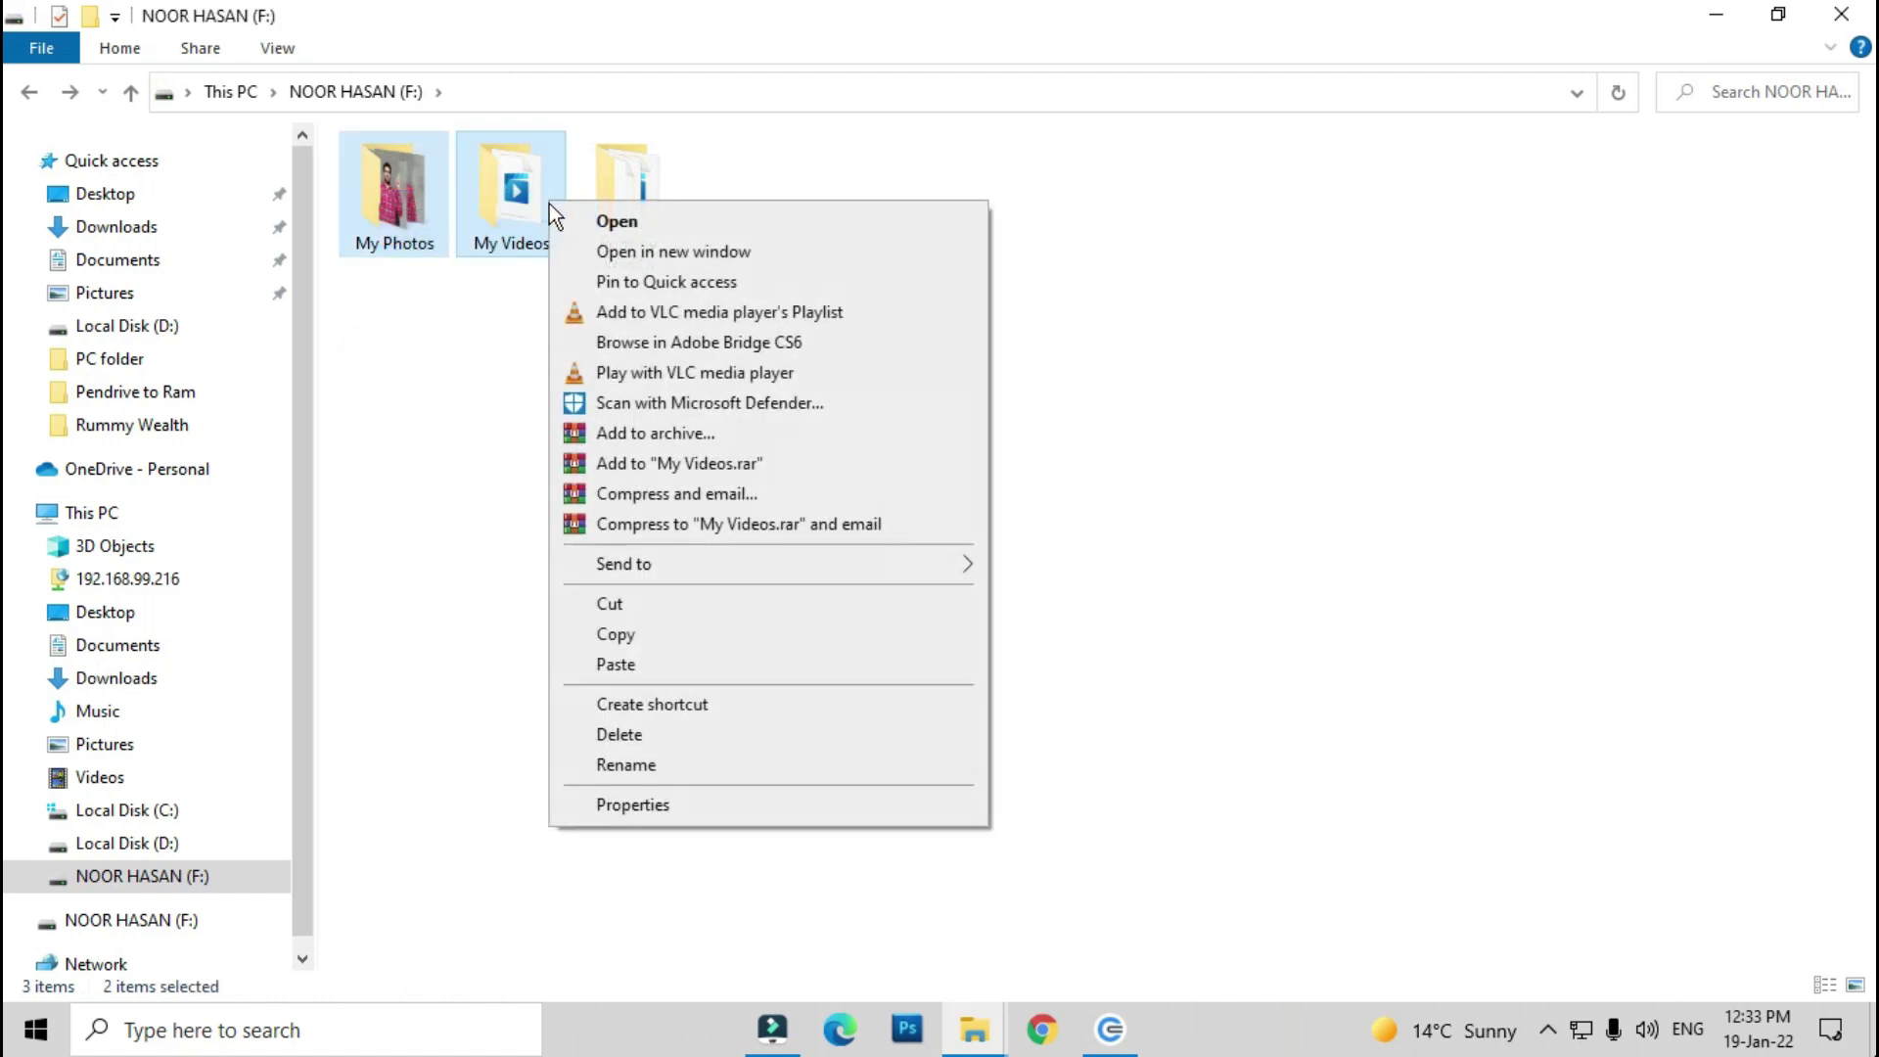
click(642, 735)
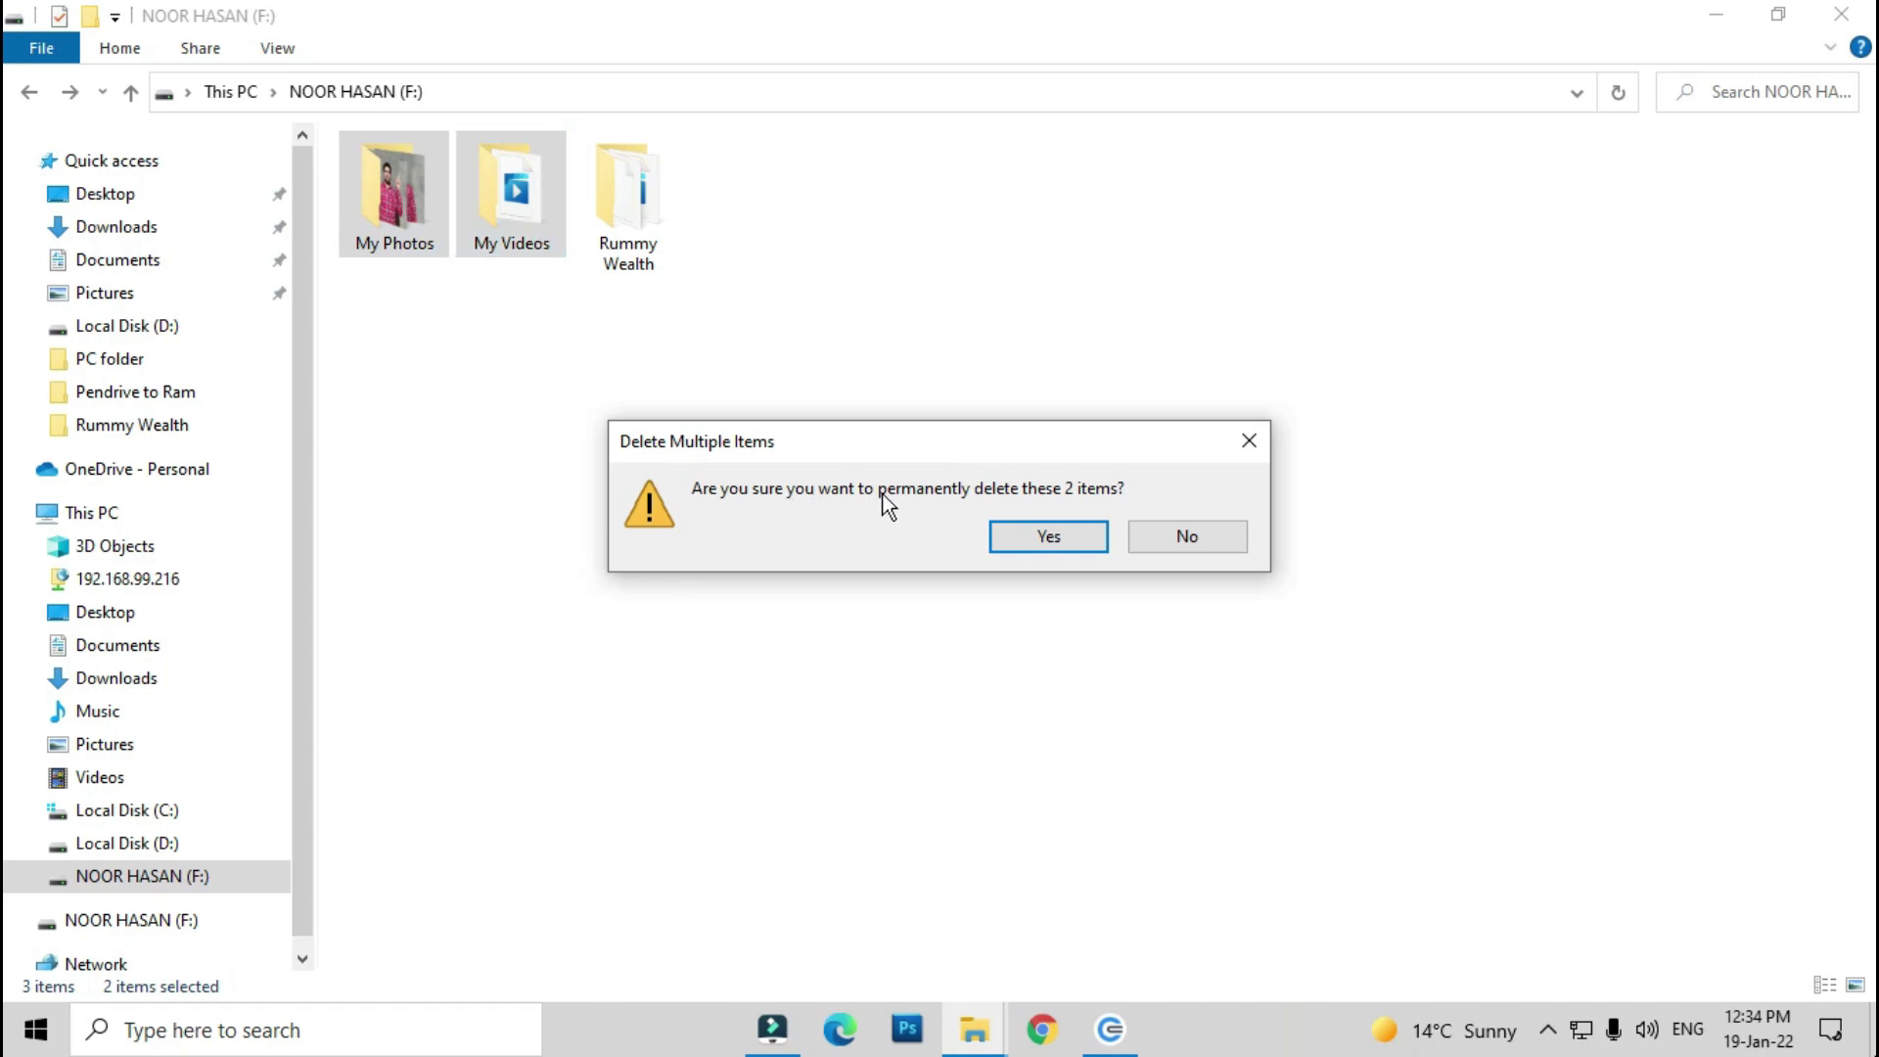
click(1023, 538)
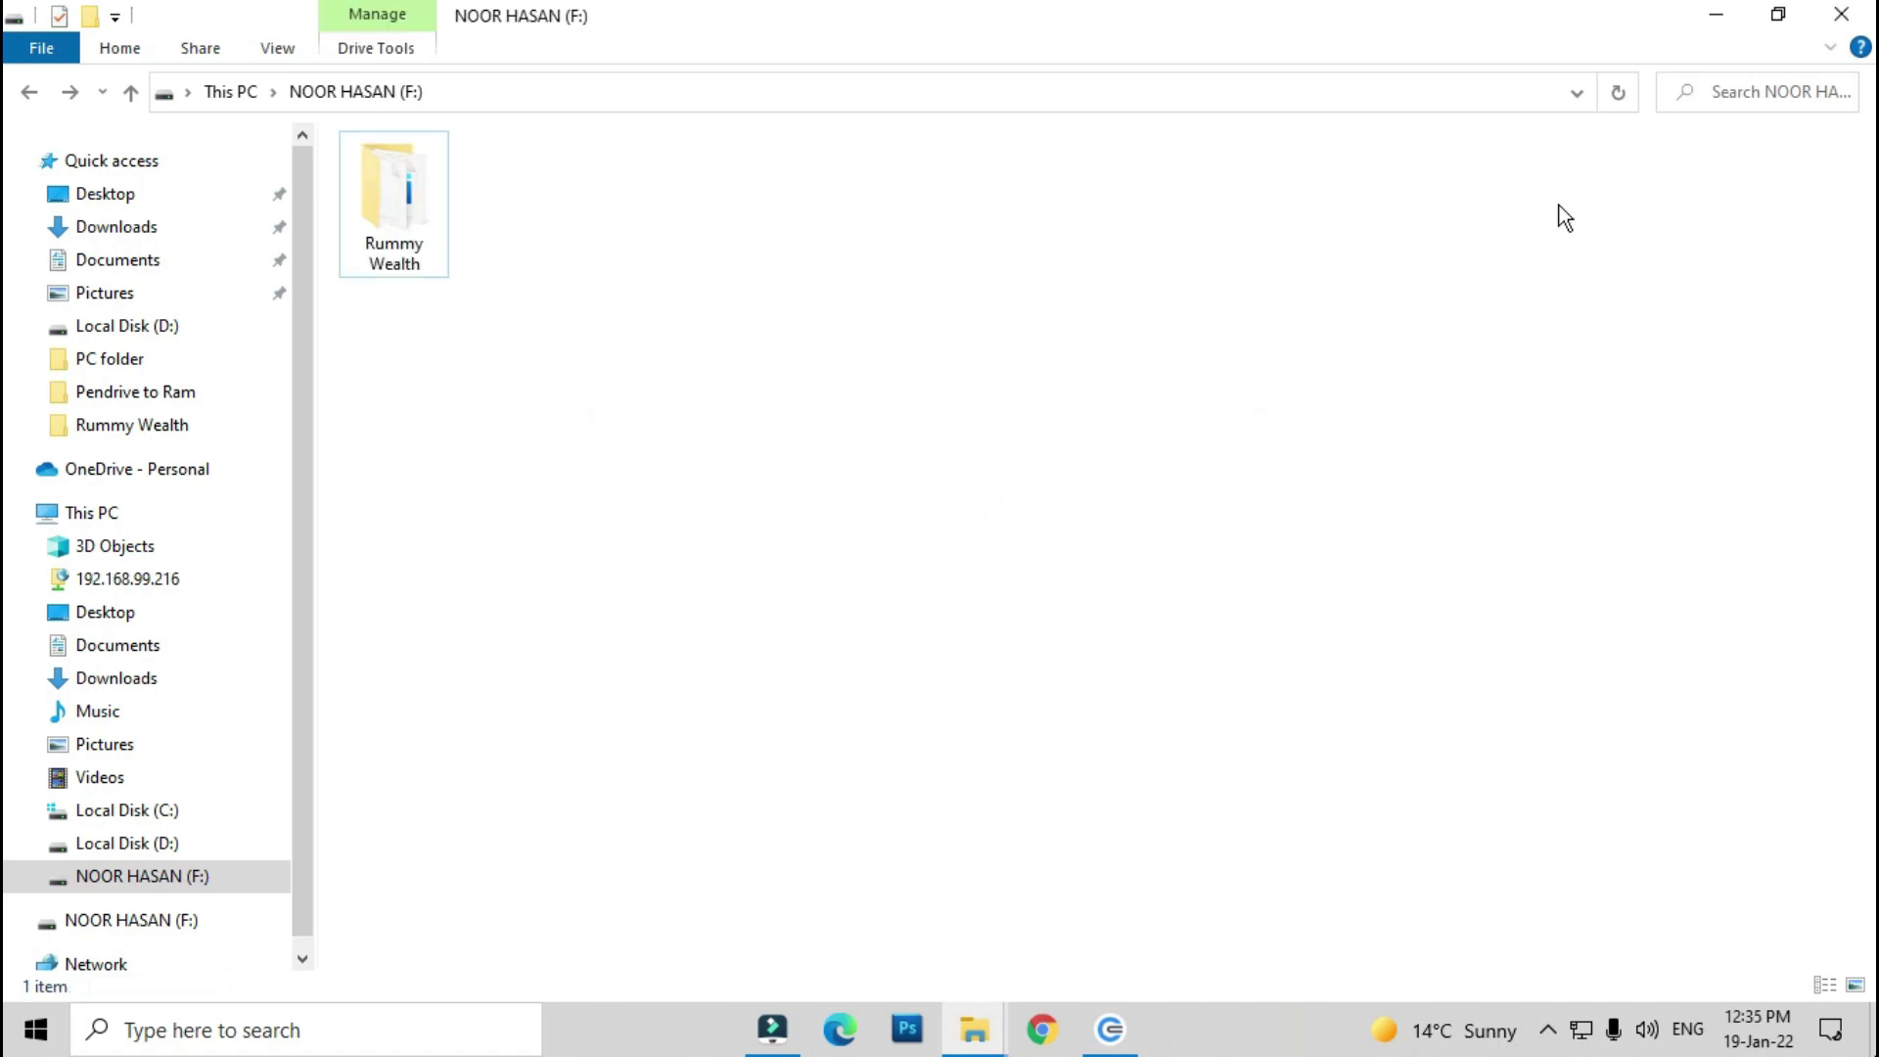
click(1842, 14)
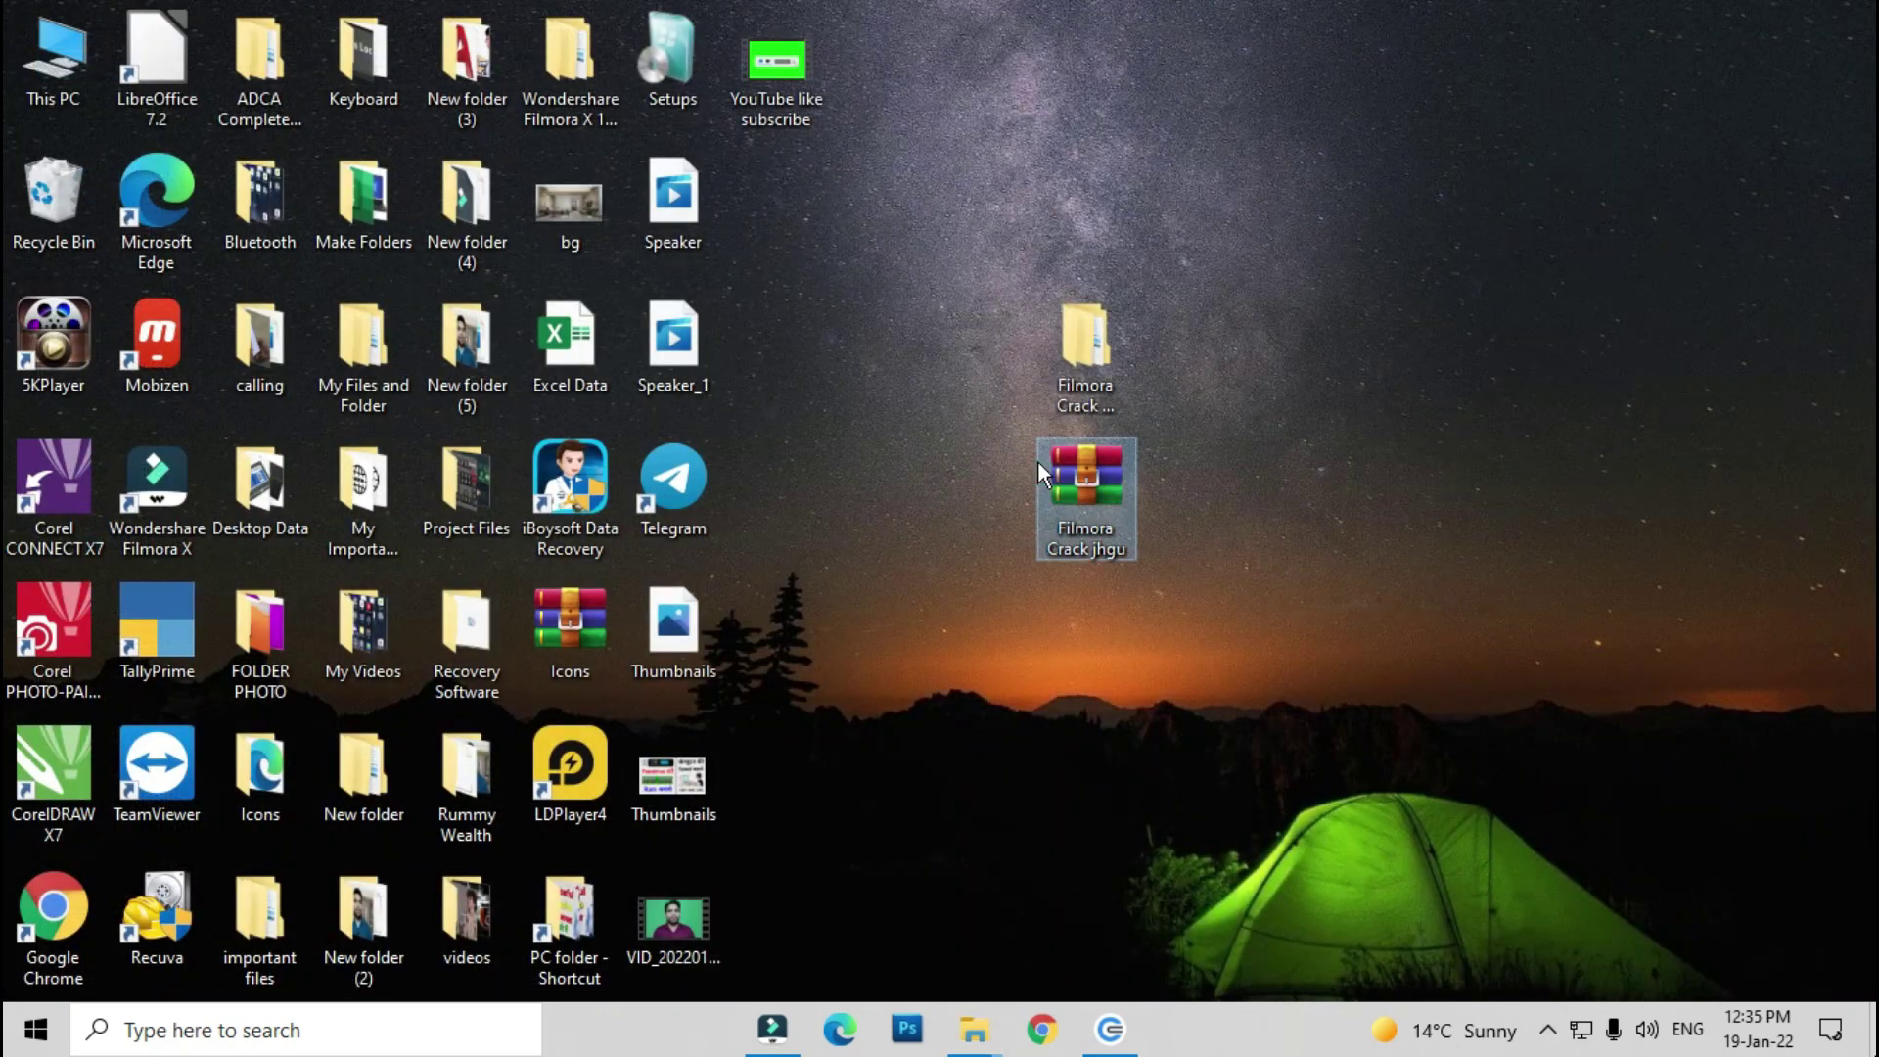
Move the Recuva shortcut to an empty area of the desktop, then launch Recuva without using its wizard.
drag(156, 912, 877, 399)
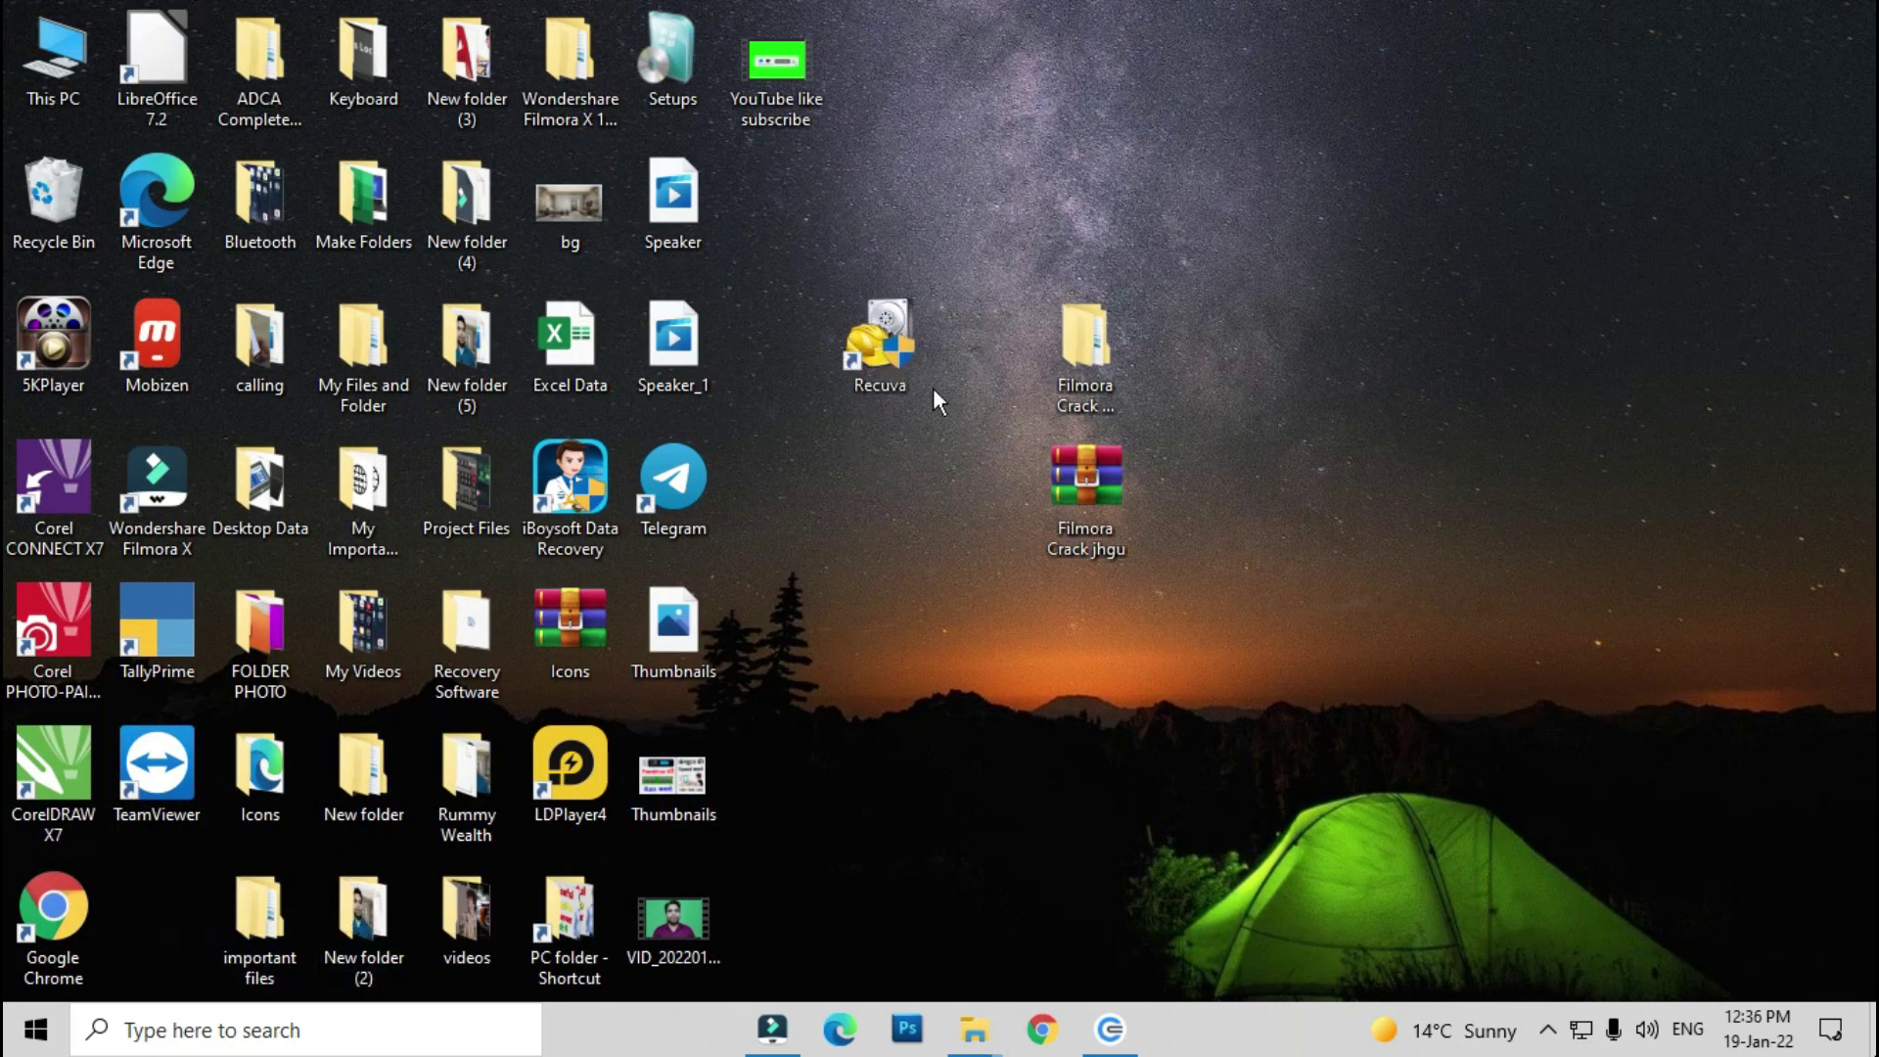
double_click(884, 342)
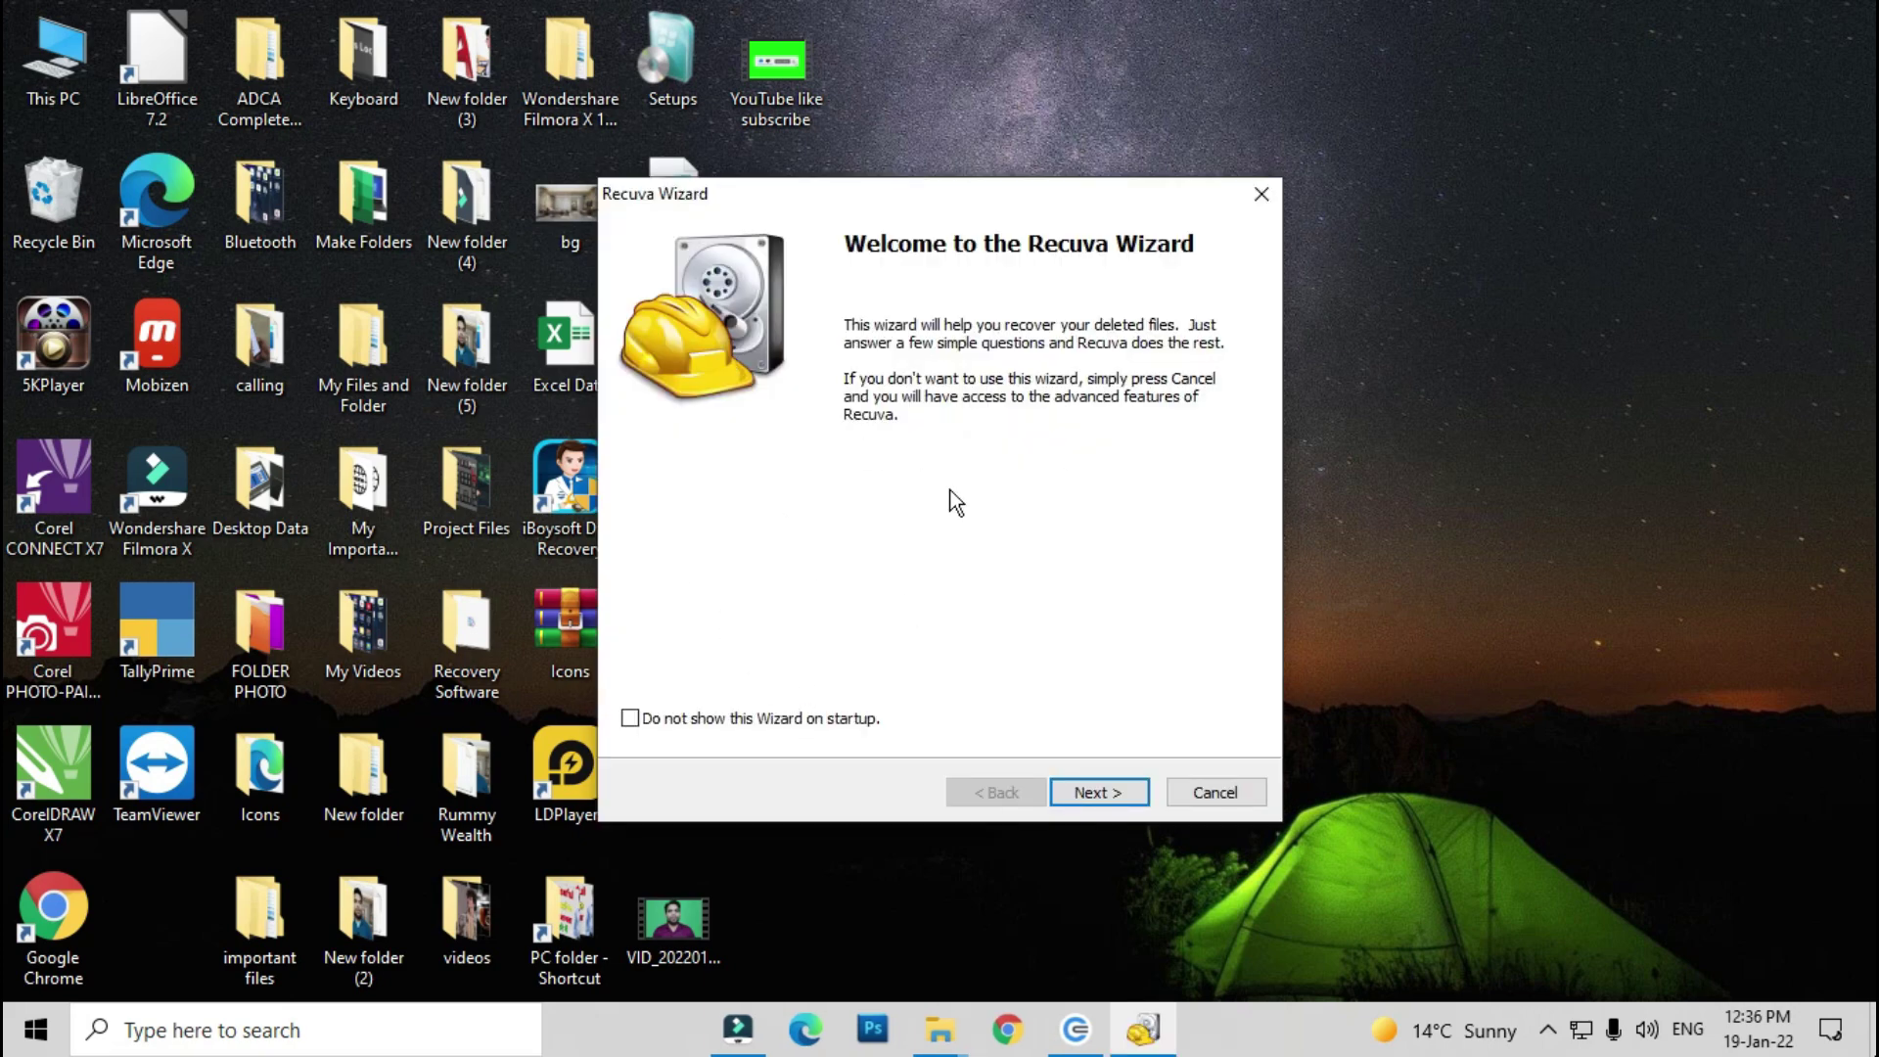
click(1261, 195)
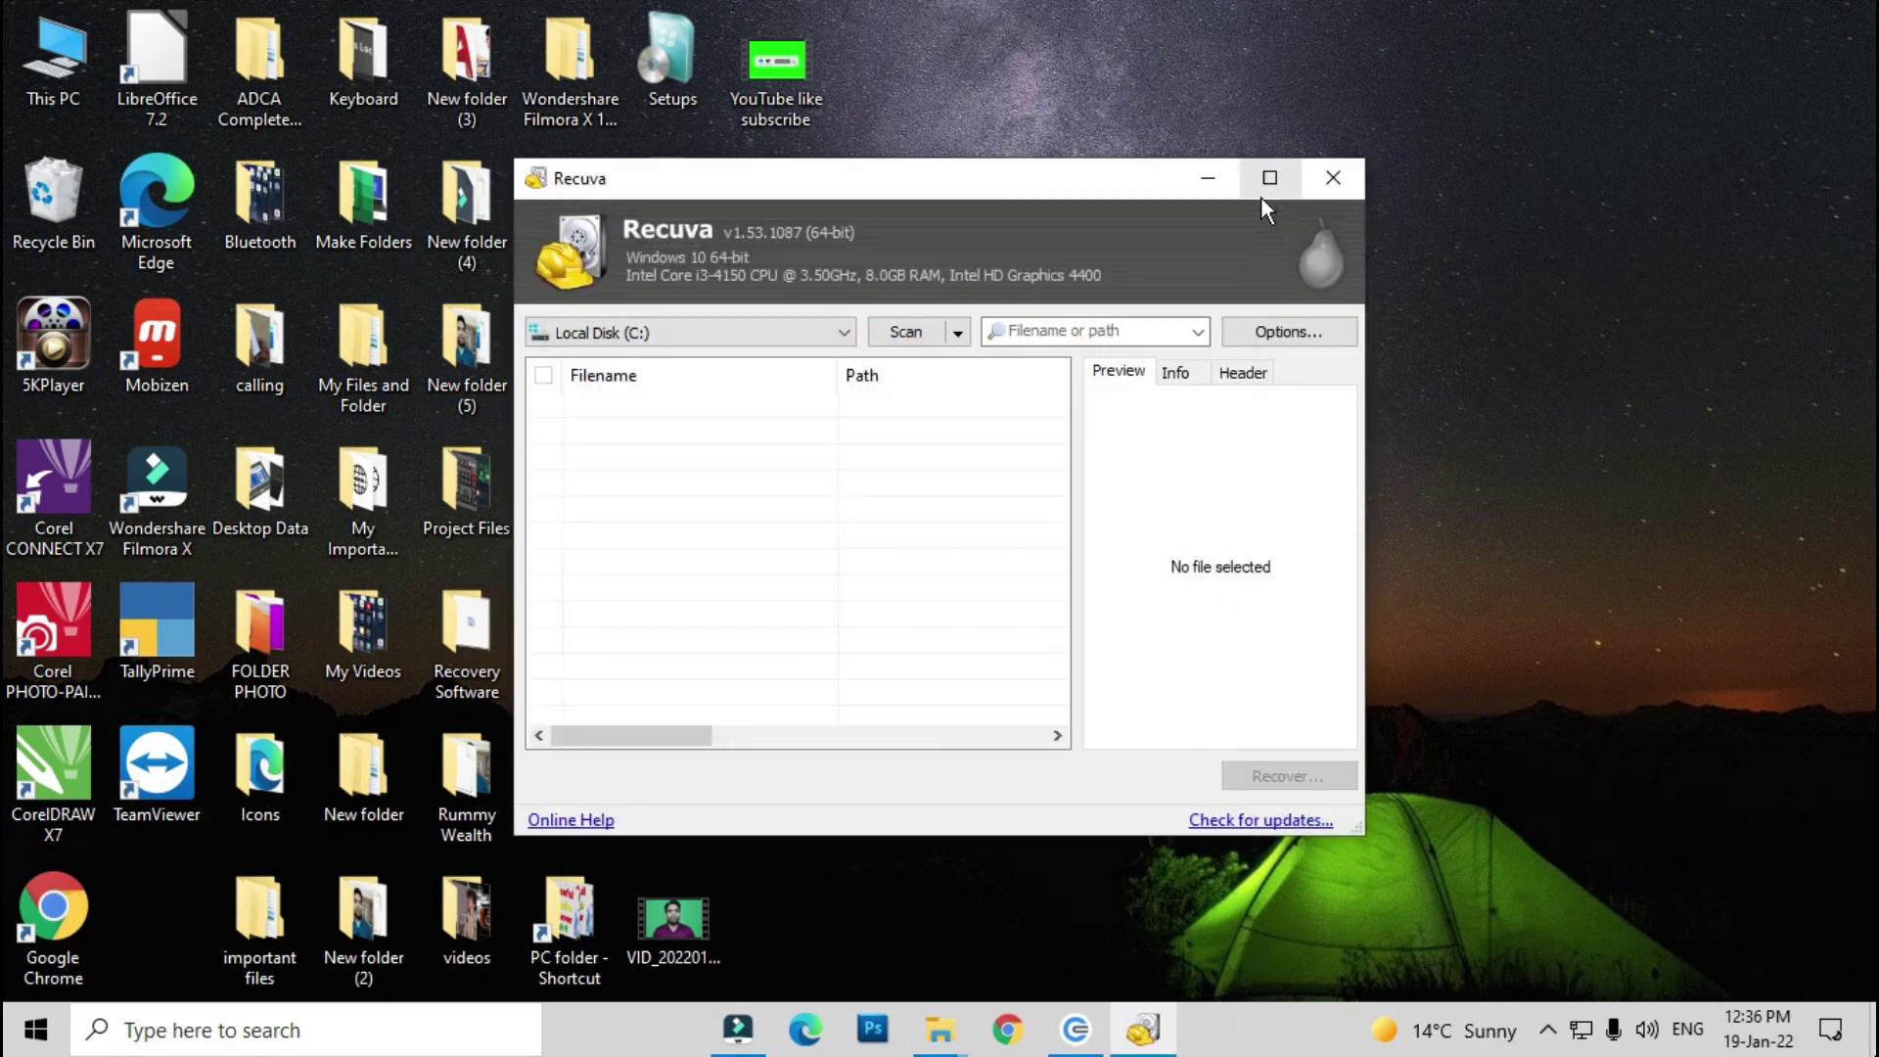
Scan the F: drive for deleted files.
click(667, 337)
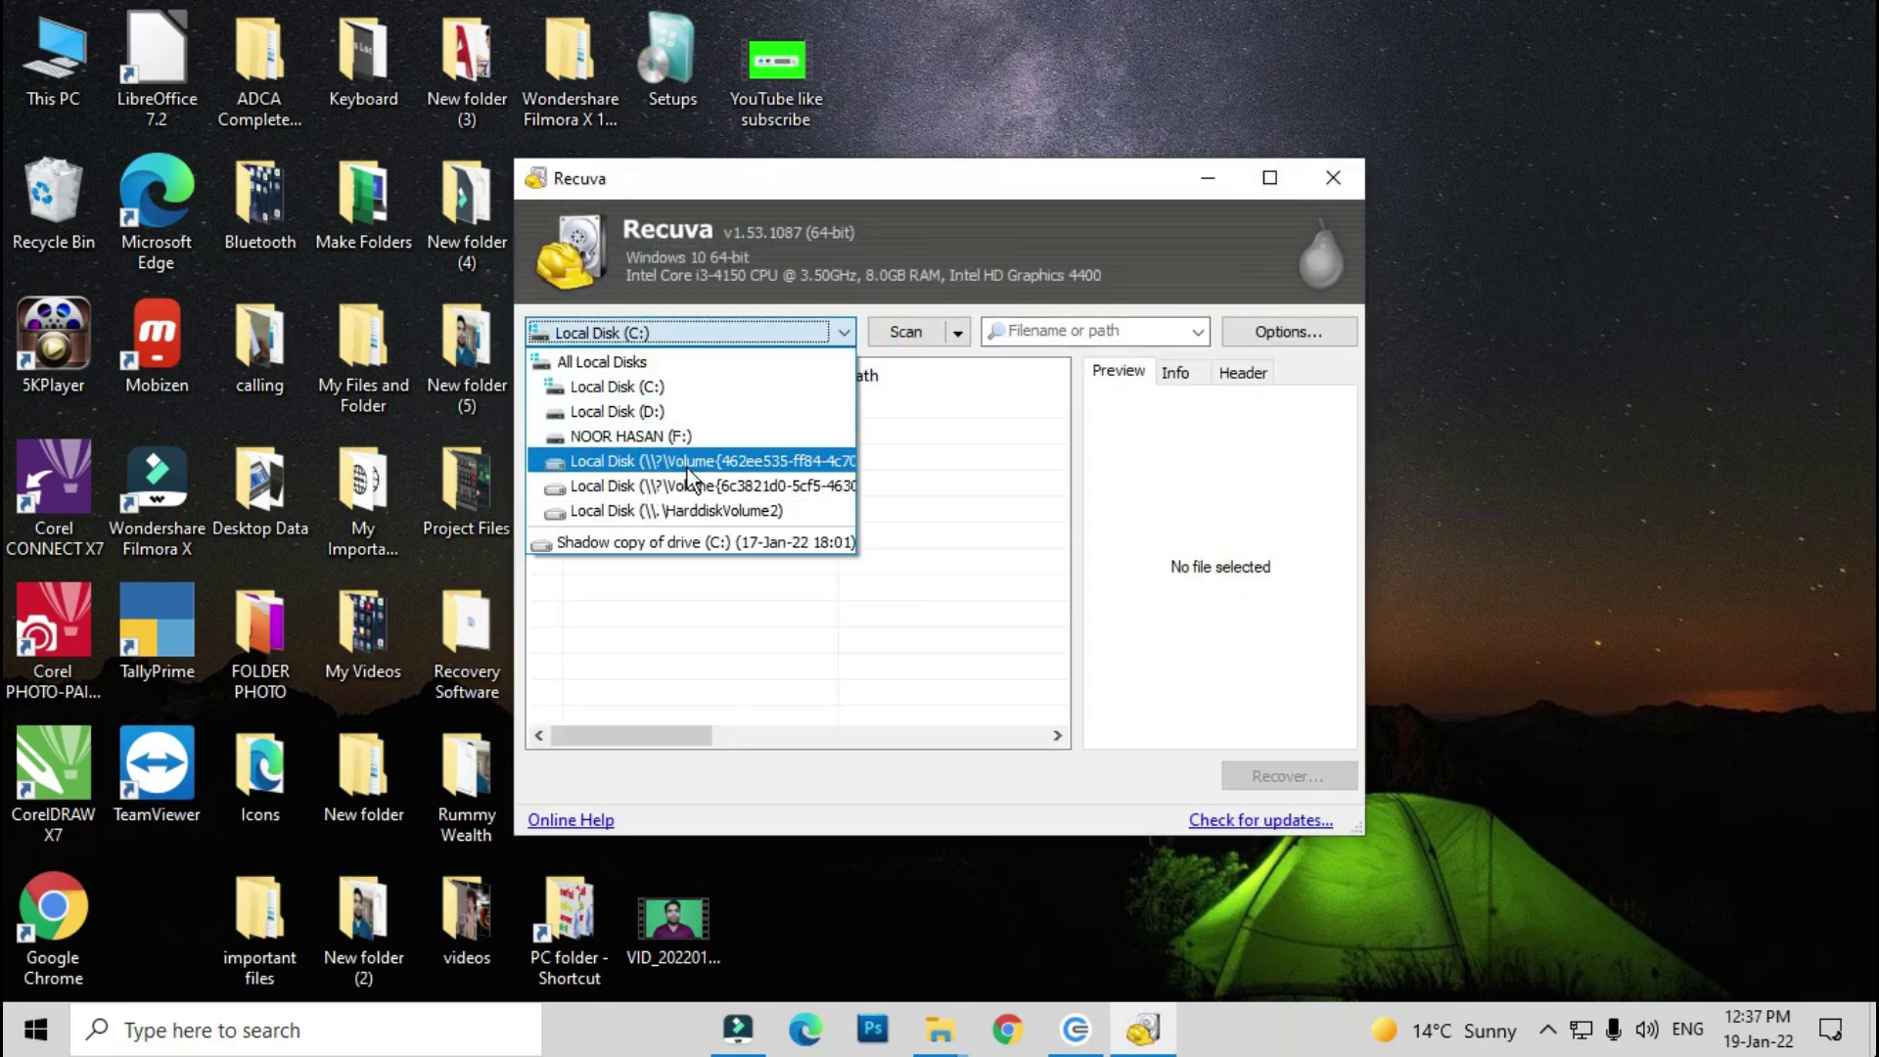
click(627, 431)
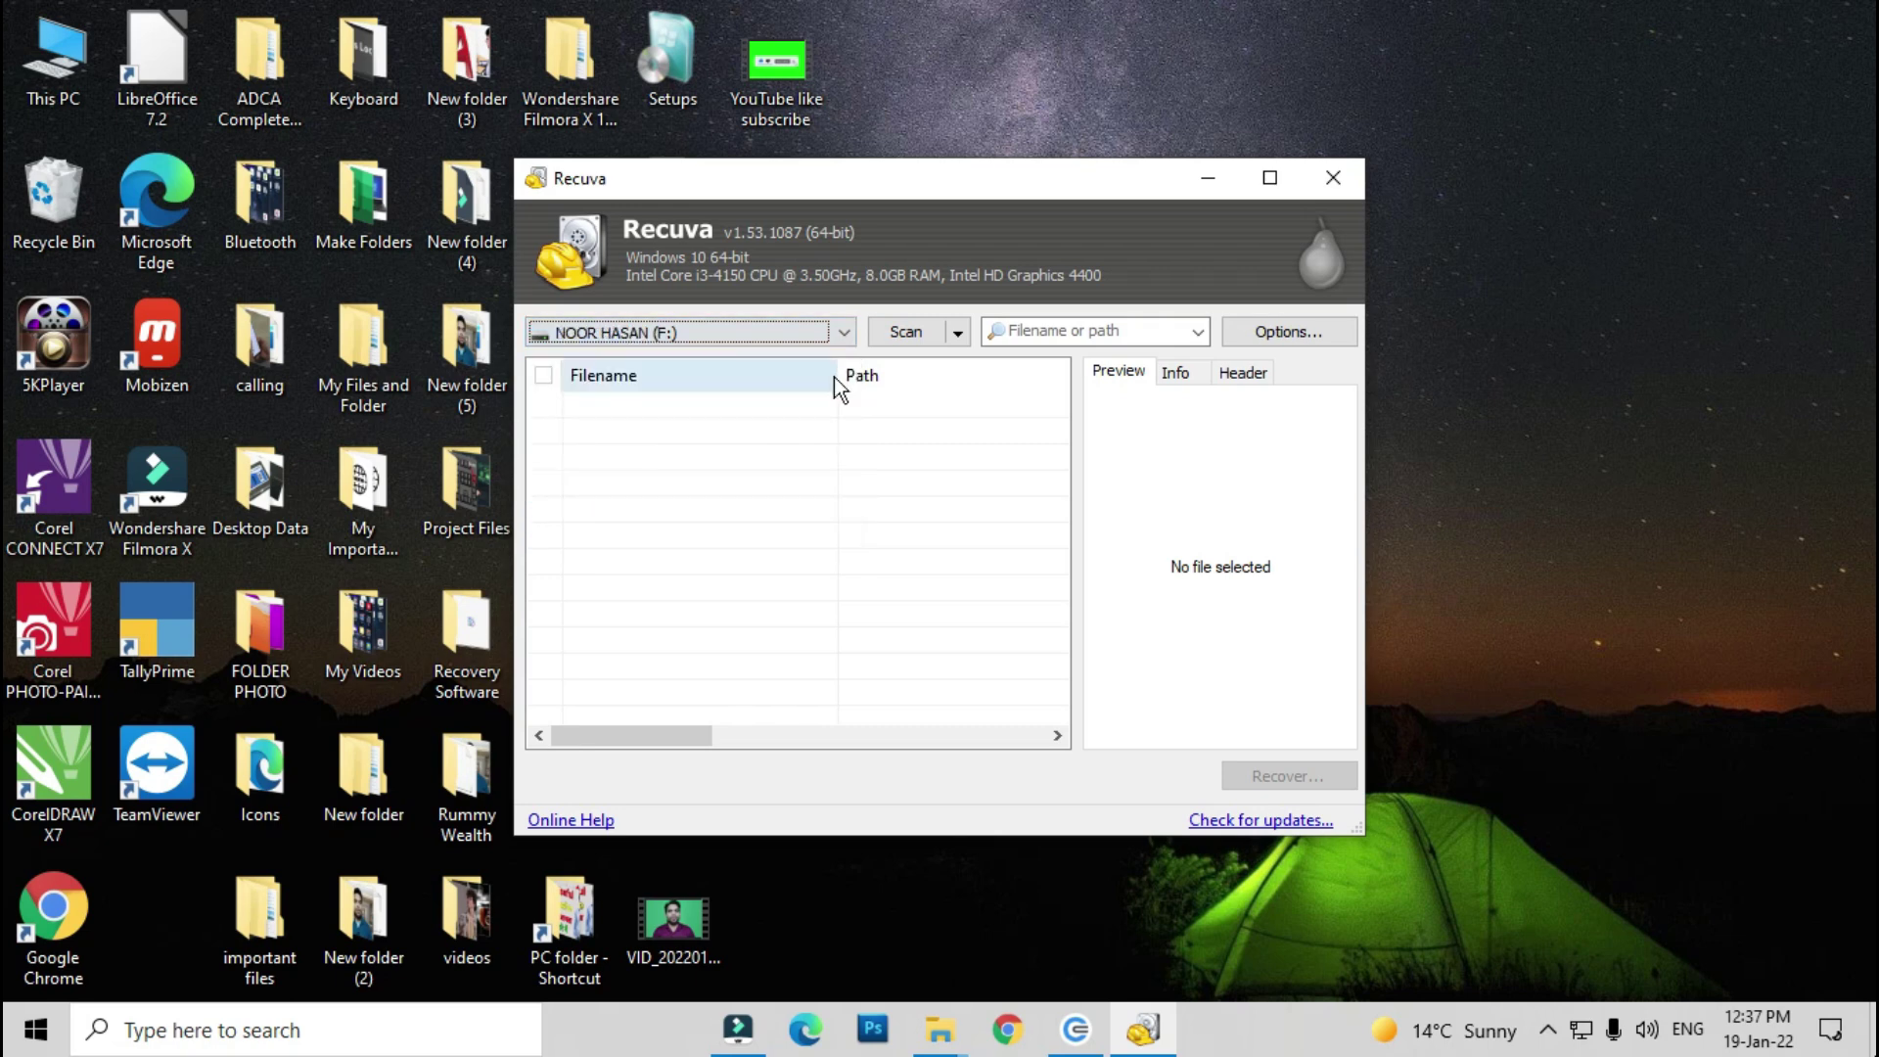
click(907, 333)
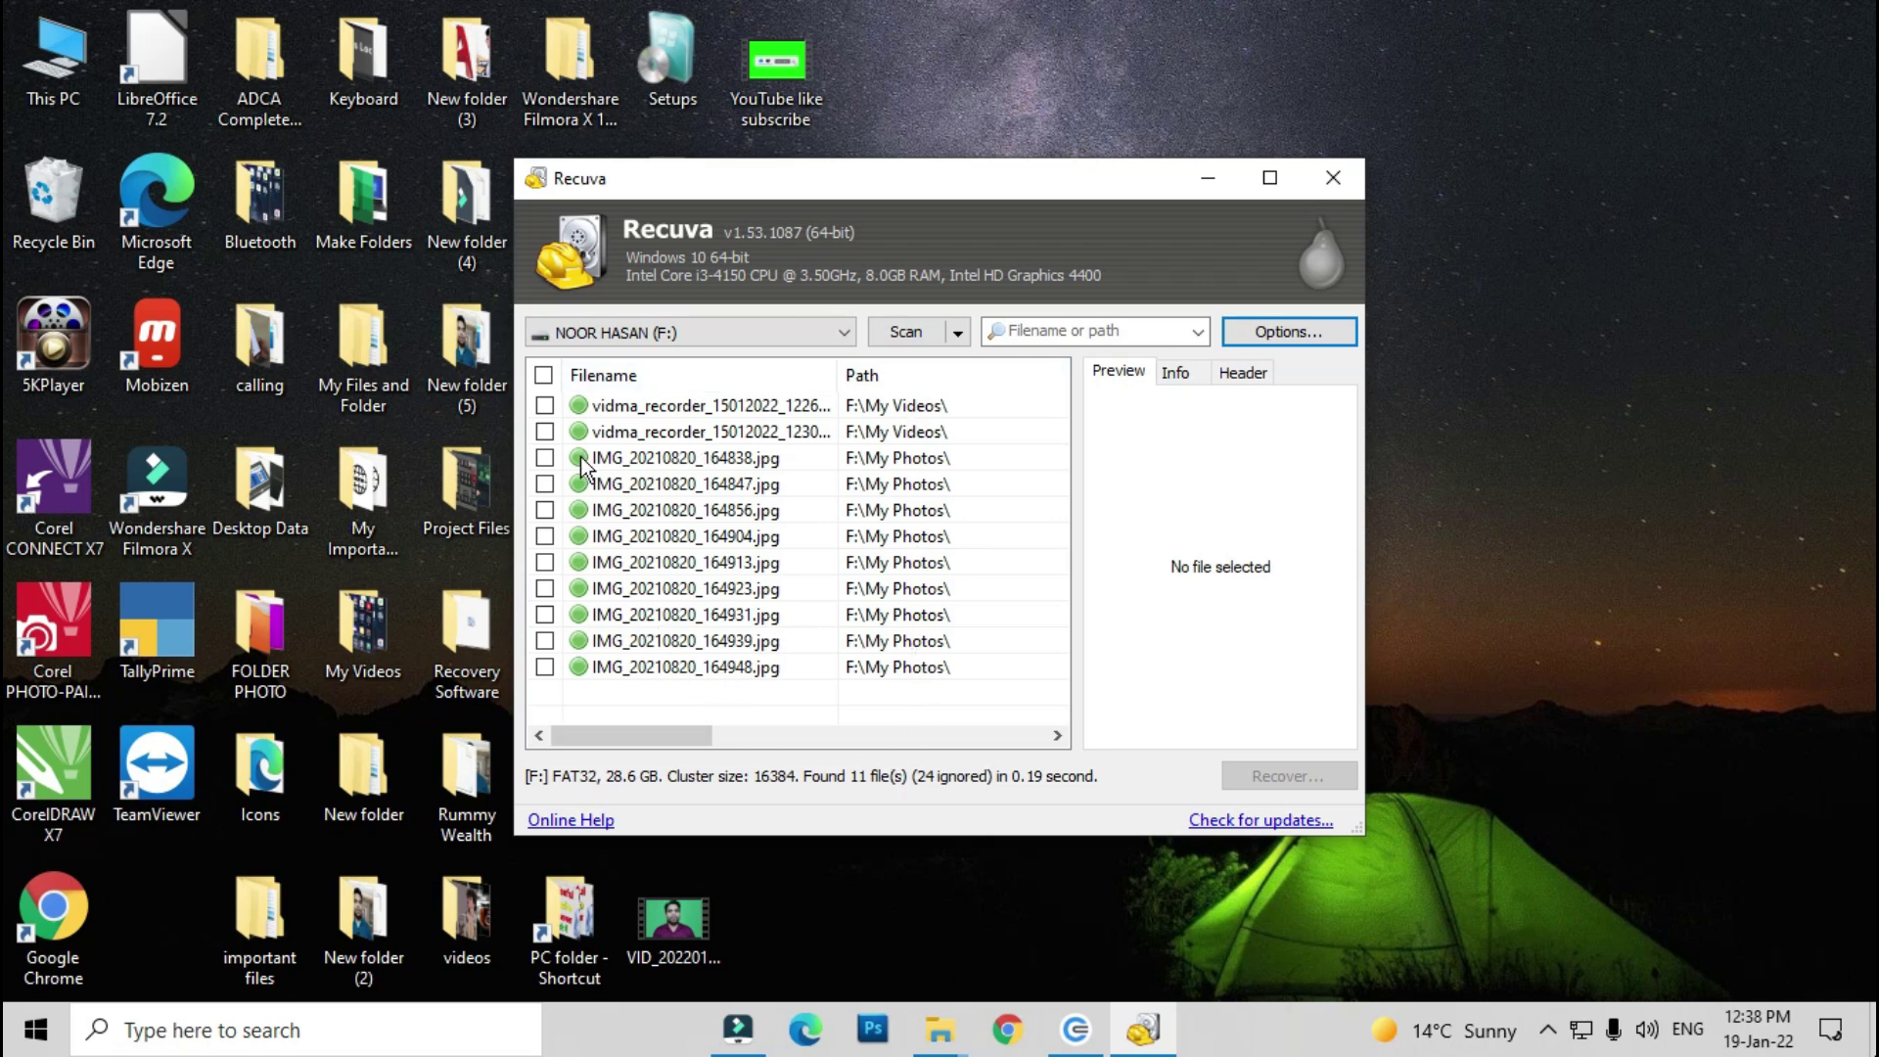
Try marking all found files, clear the marks, and mark only IMG_20210820_164847.jpg and preview it.
click(544, 376)
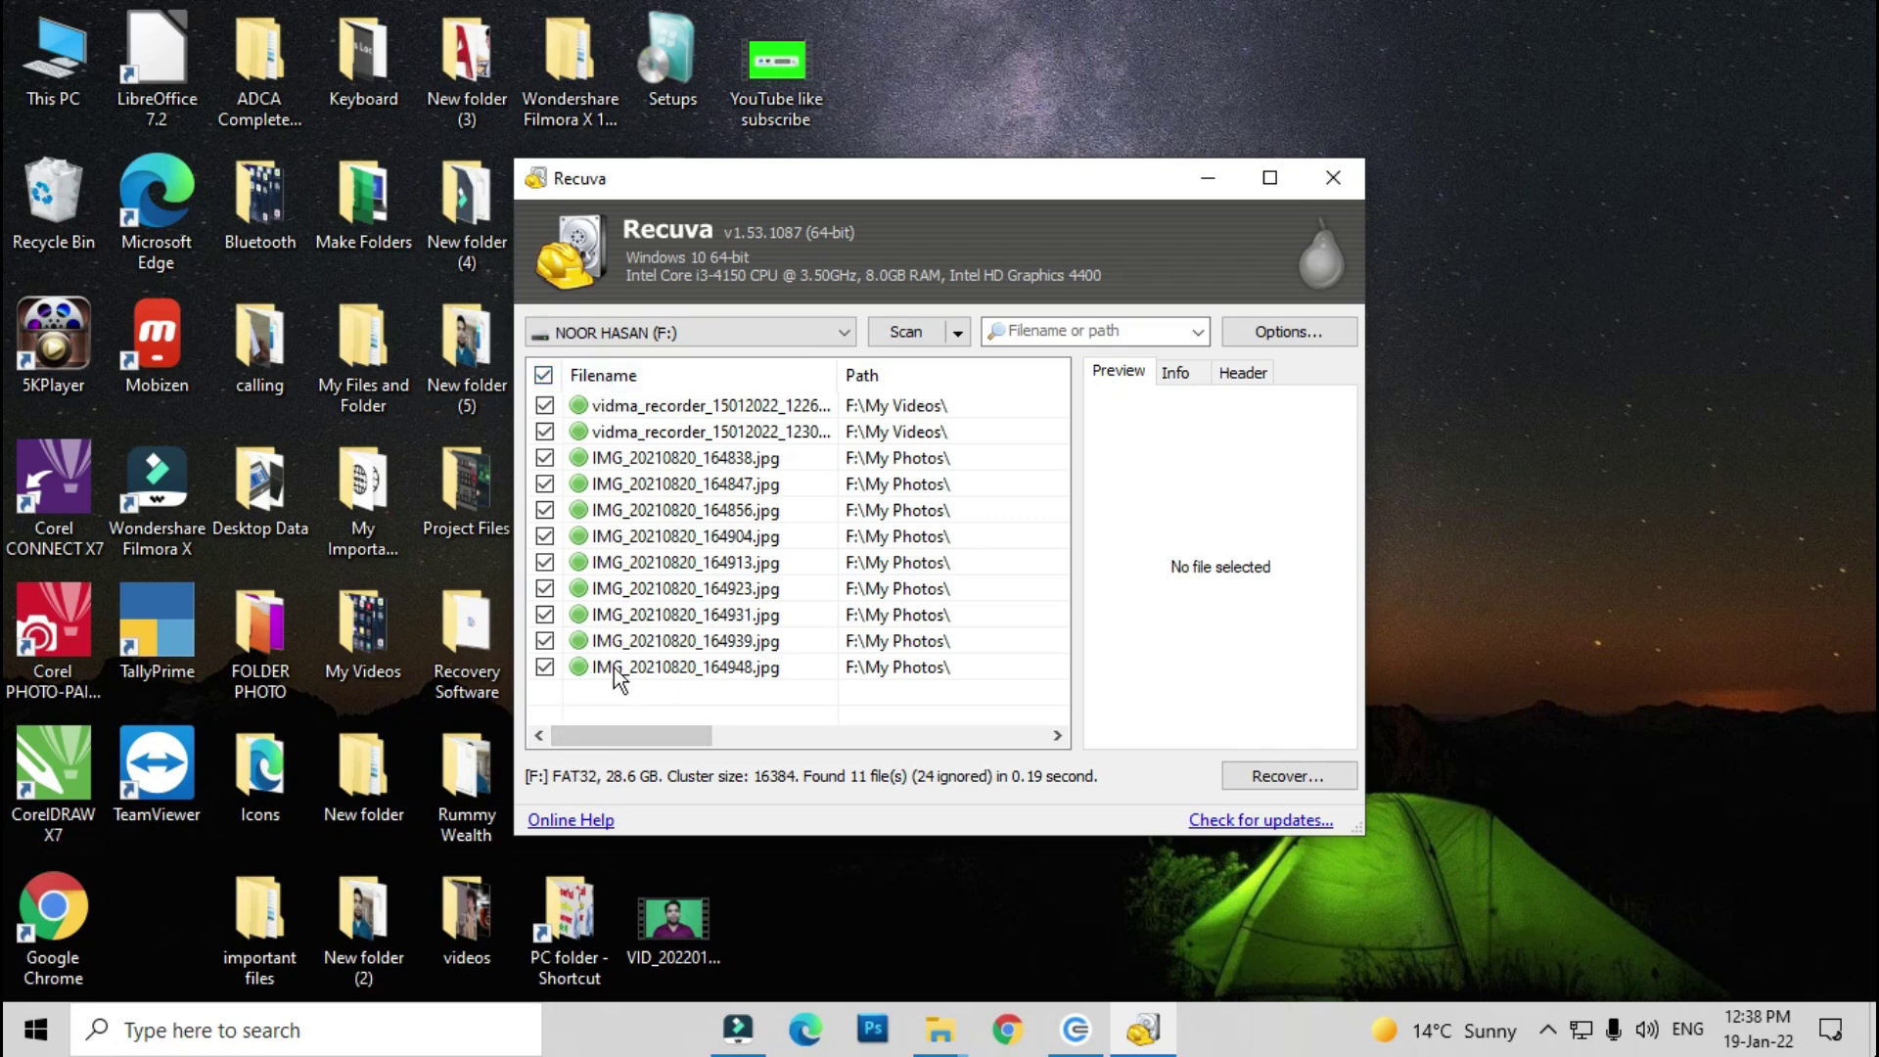
click(544, 376)
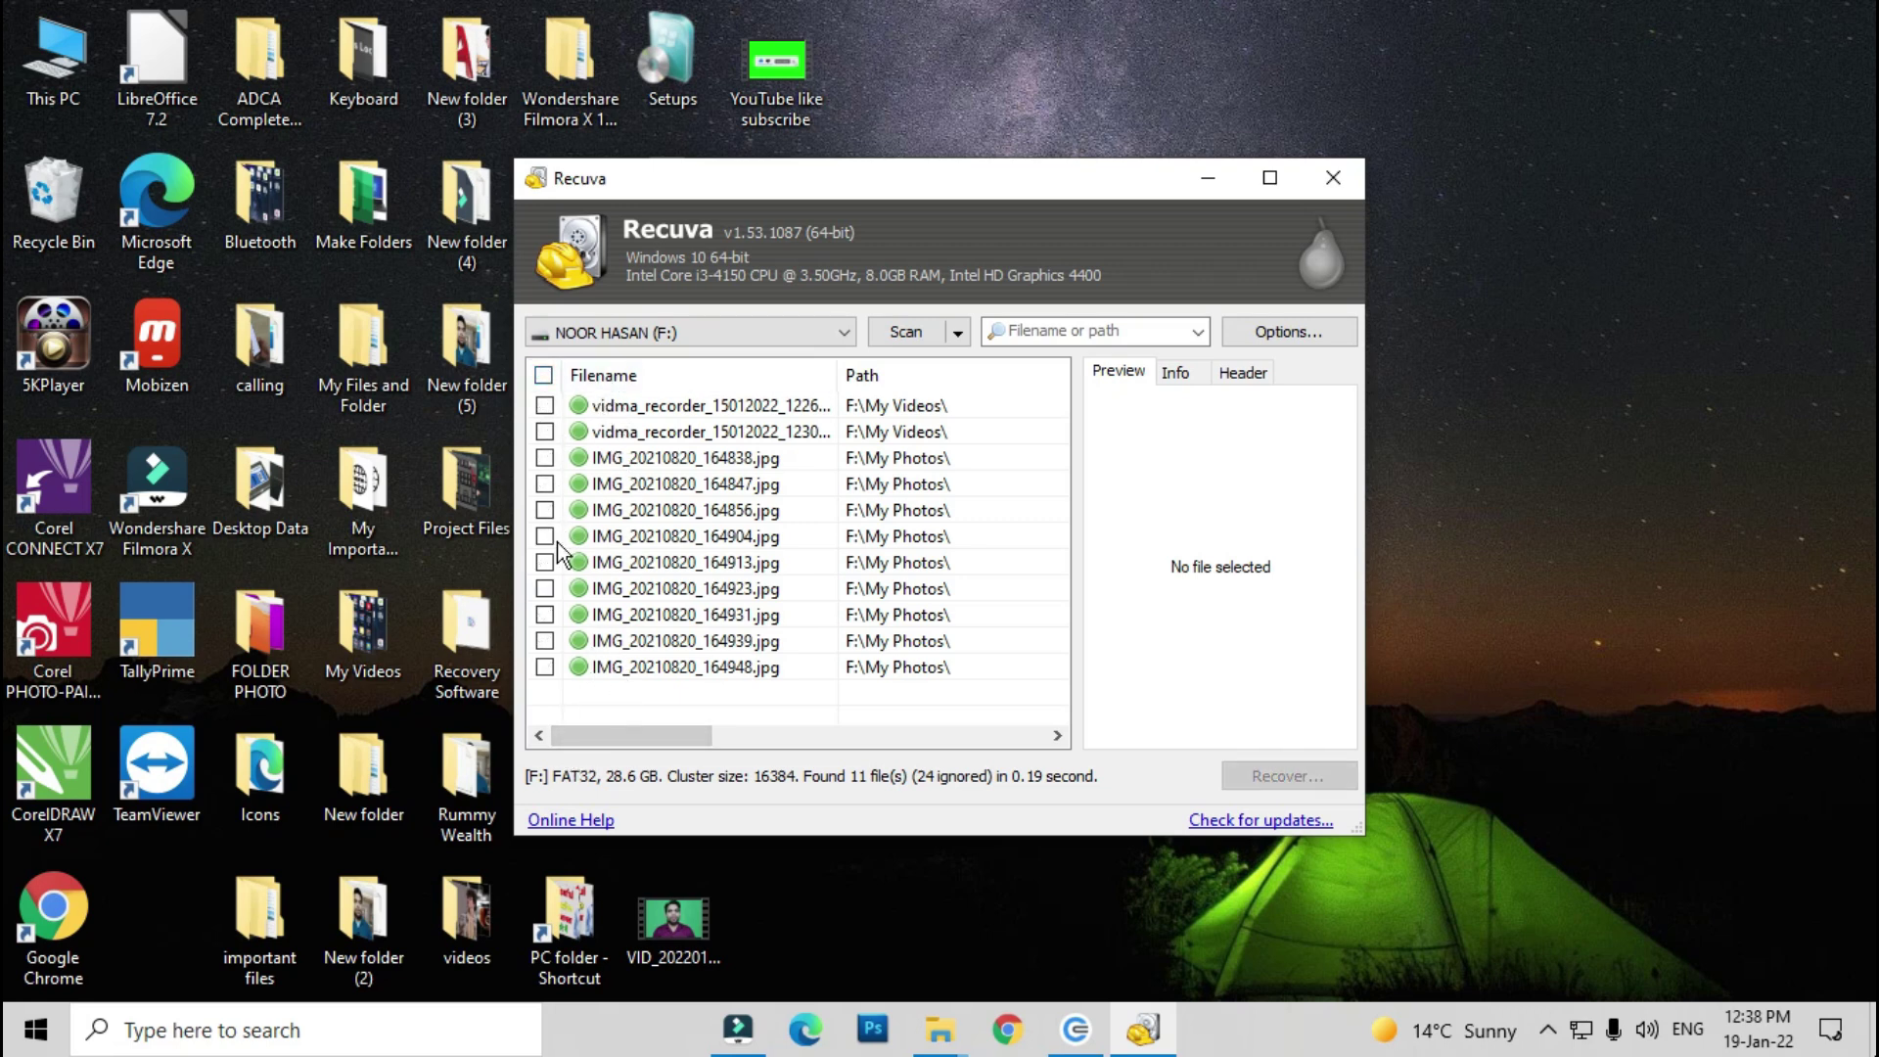
click(544, 485)
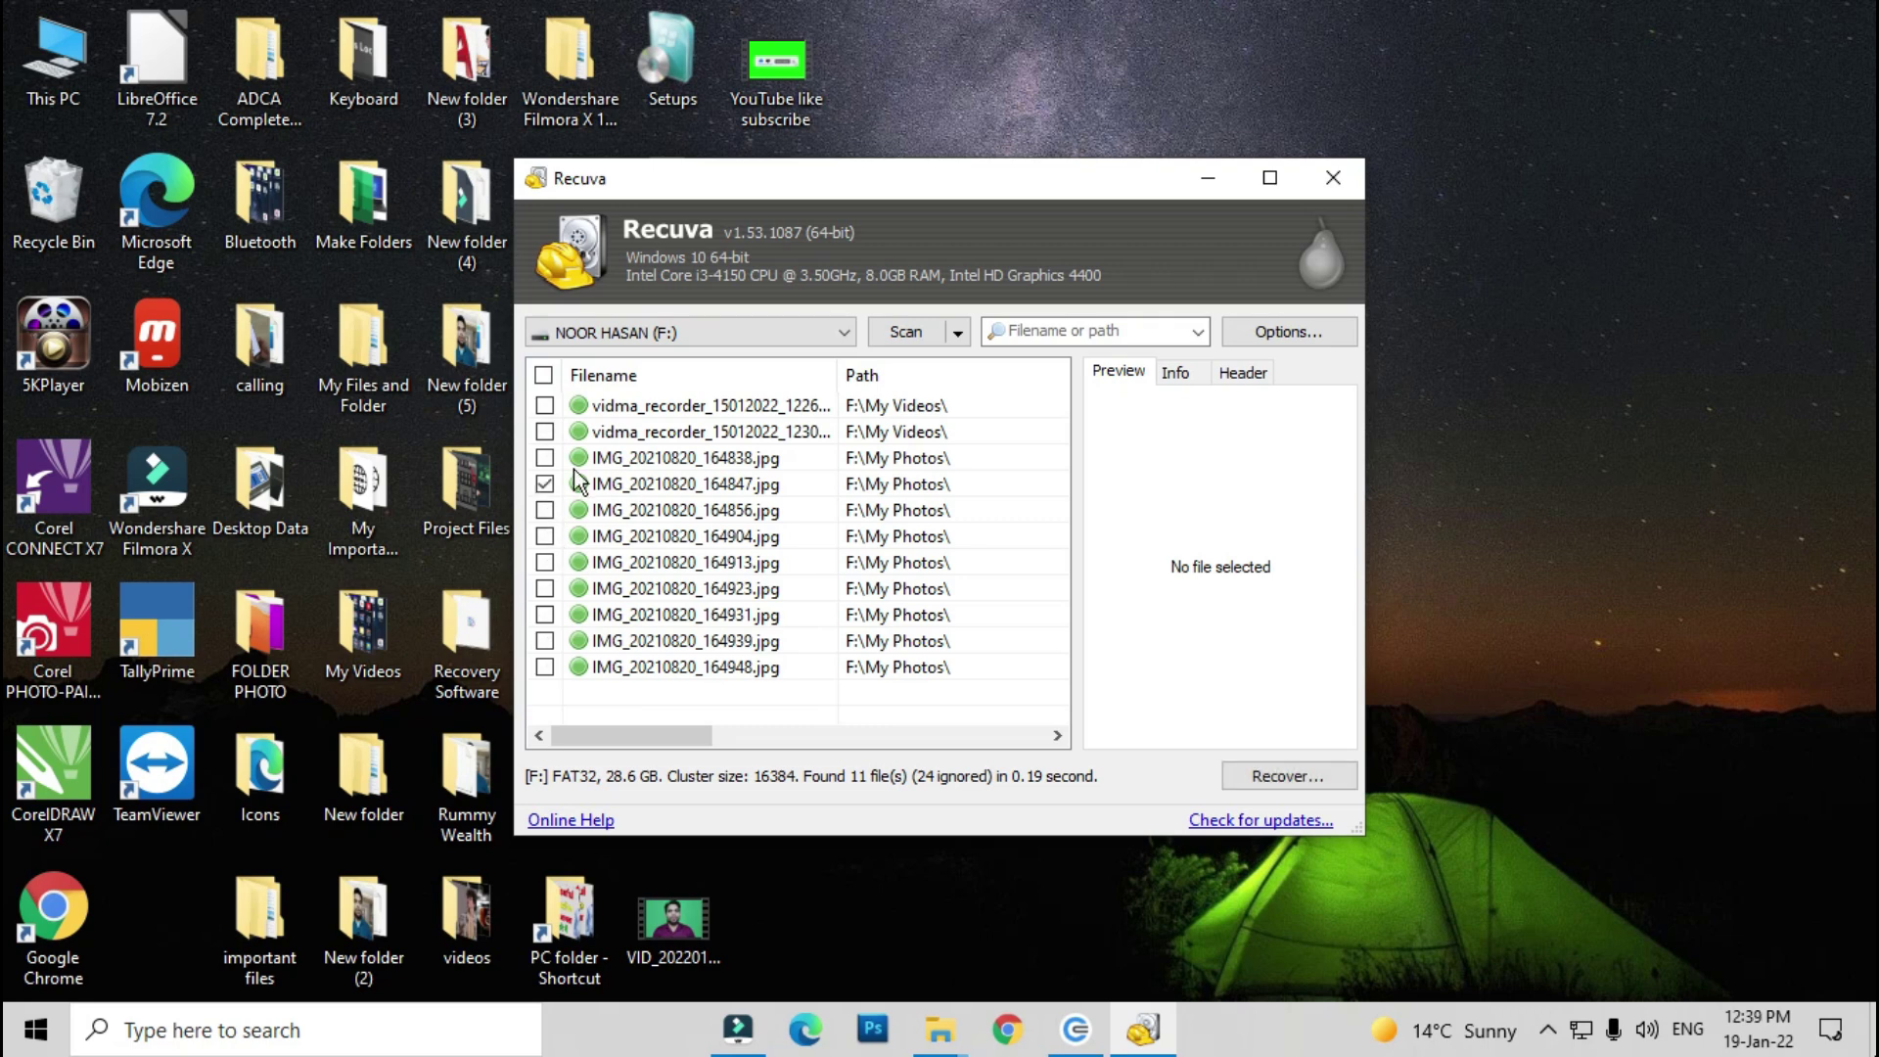
click(642, 486)
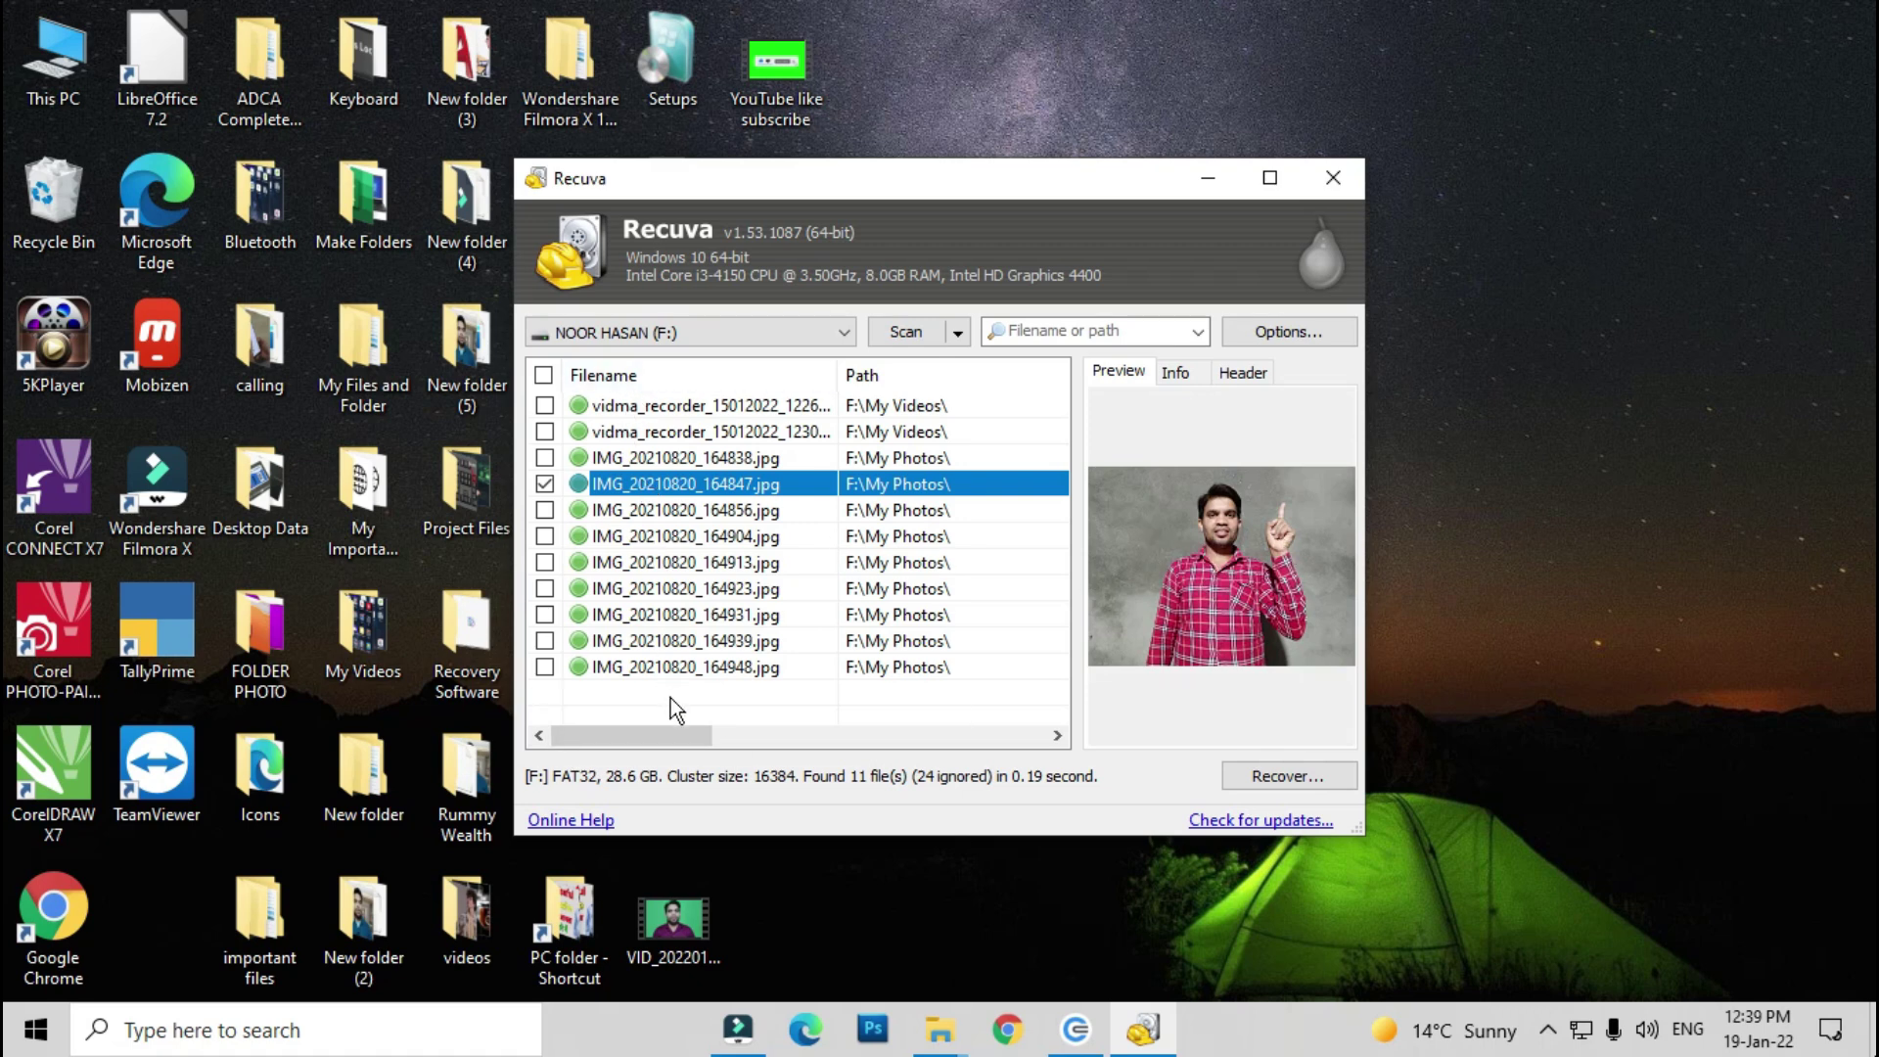
Mark all found files for recovery and choose the Desktop as the recovery location.
click(544, 376)
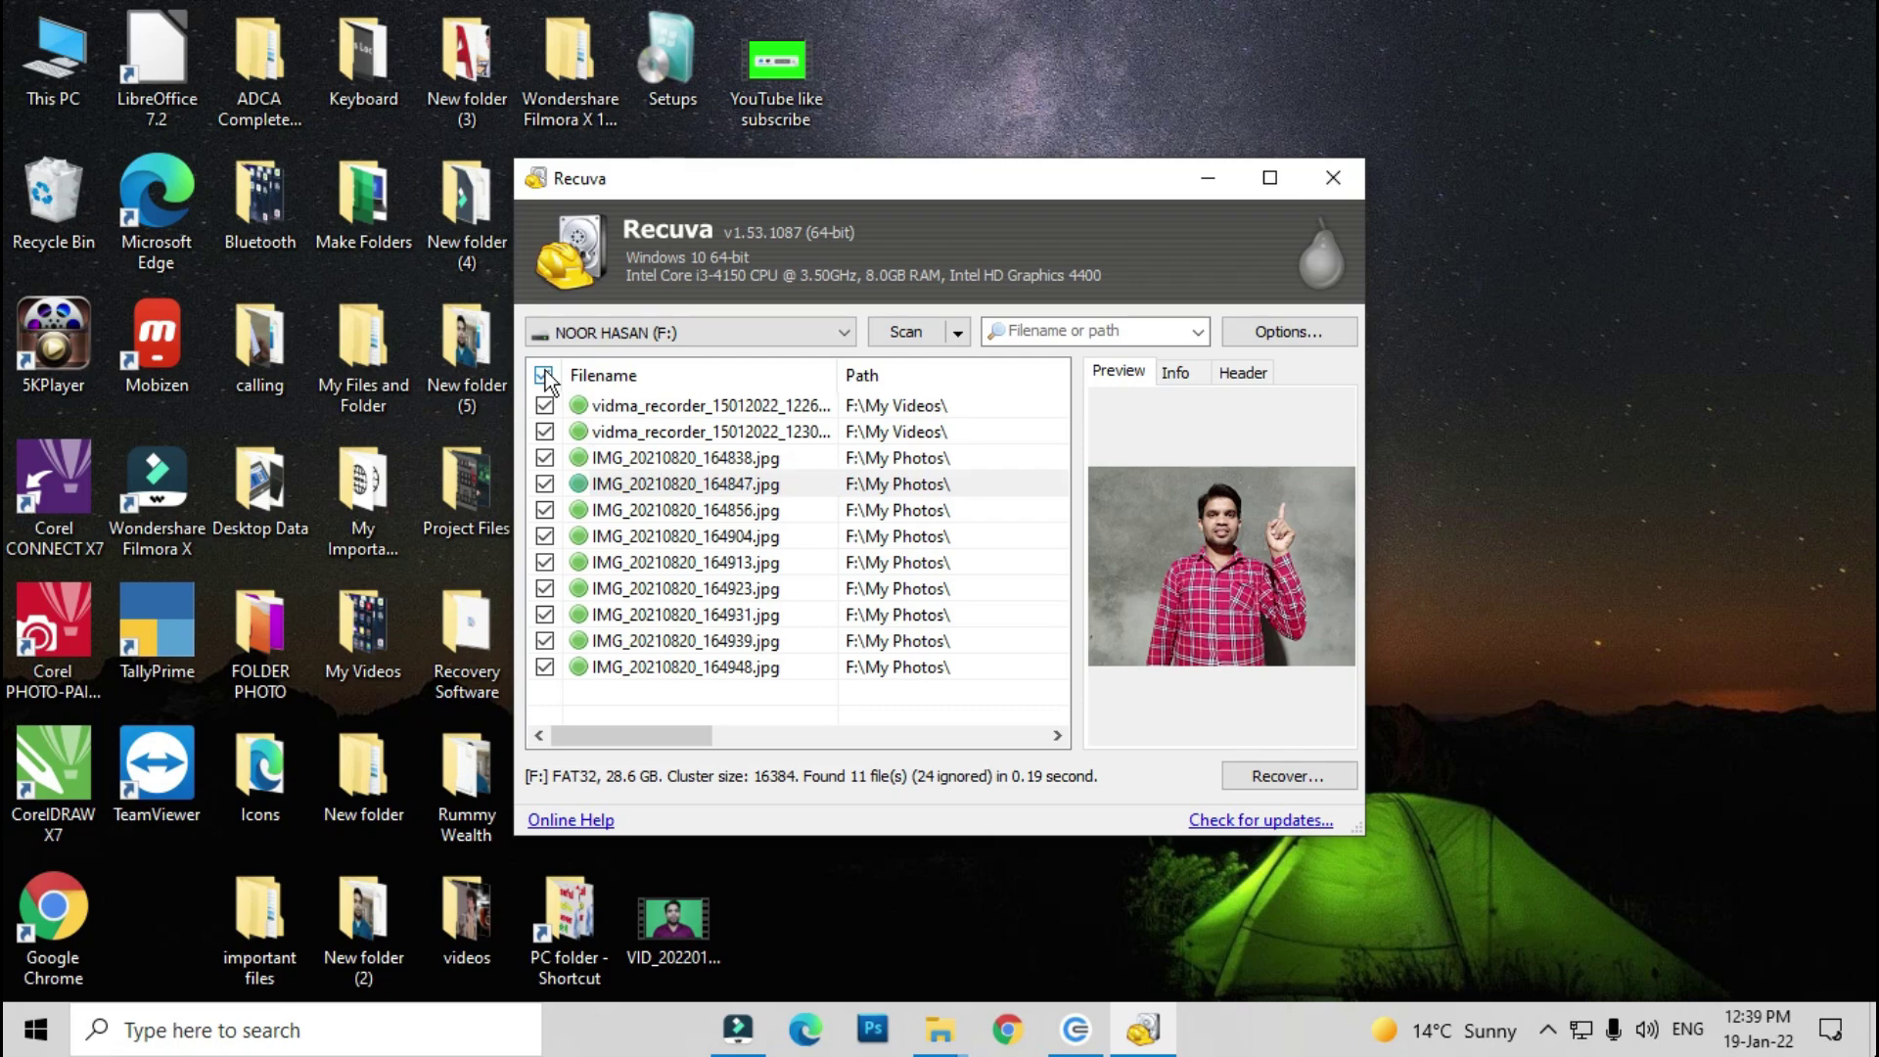
click(1284, 776)
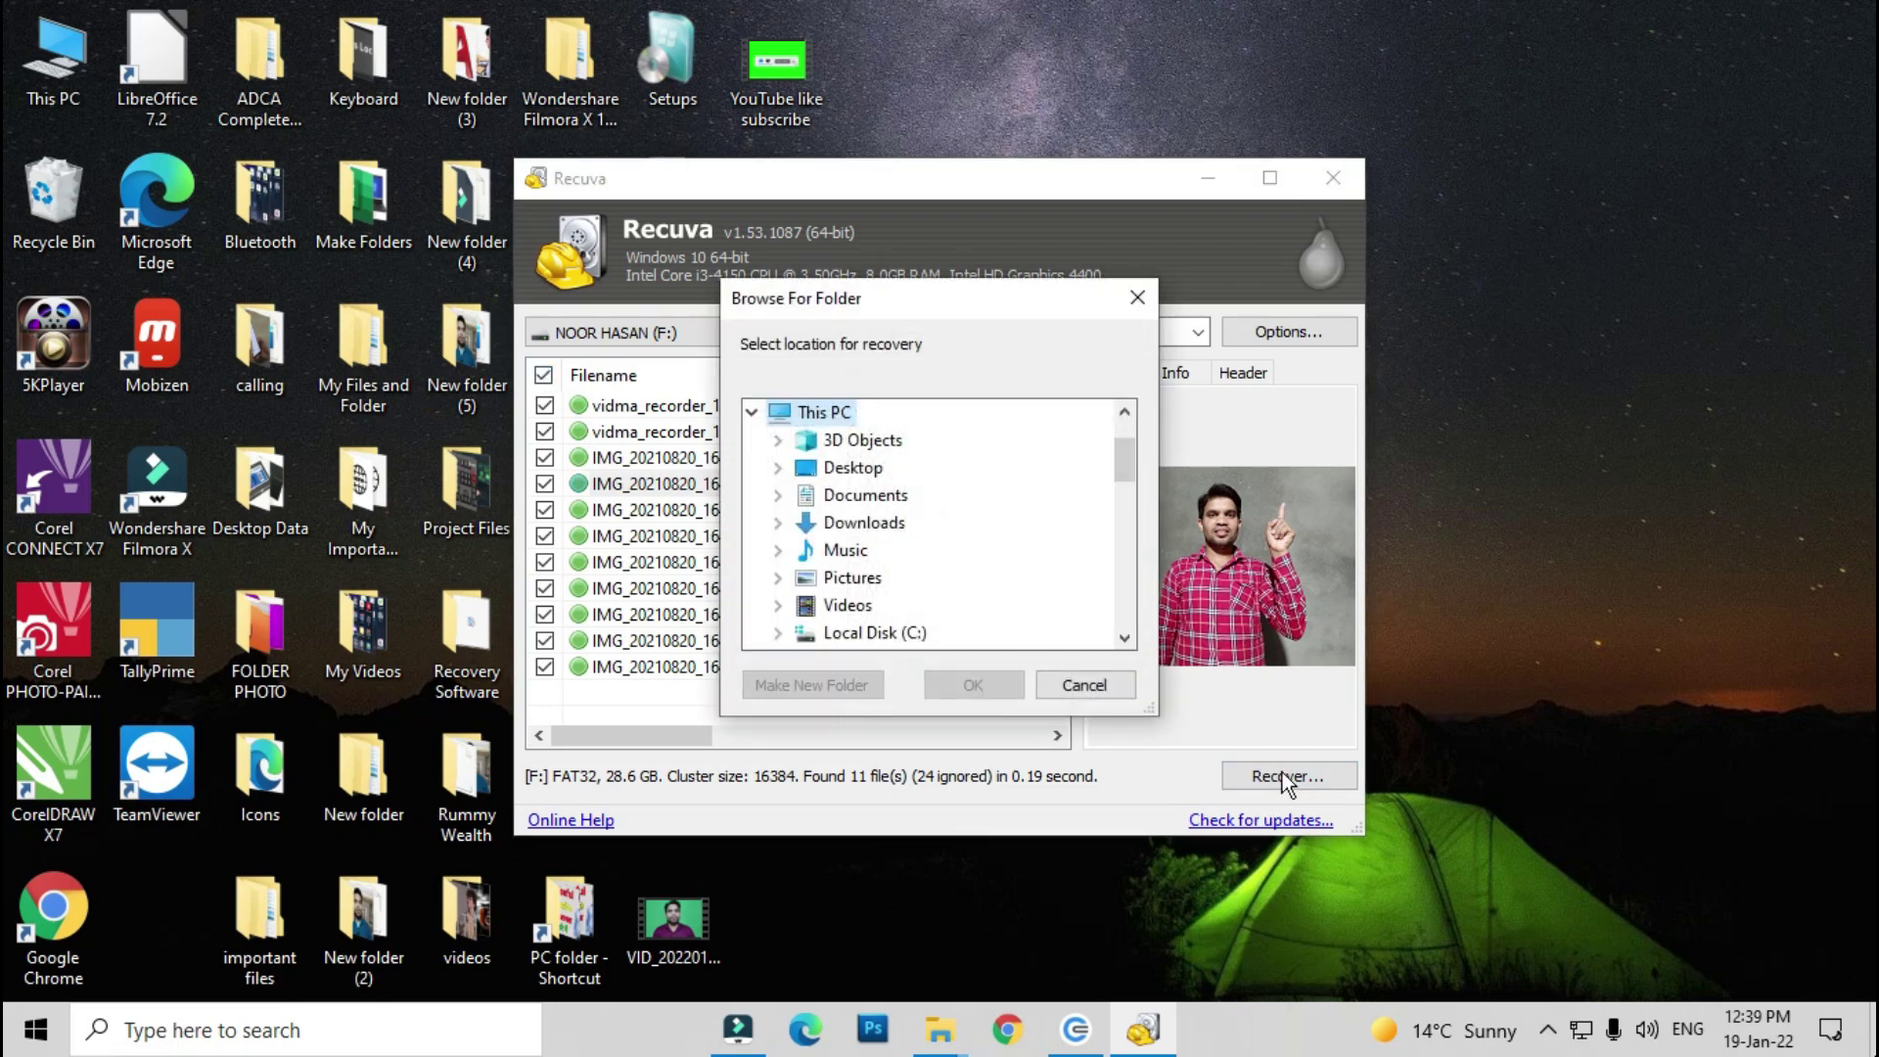
click(854, 474)
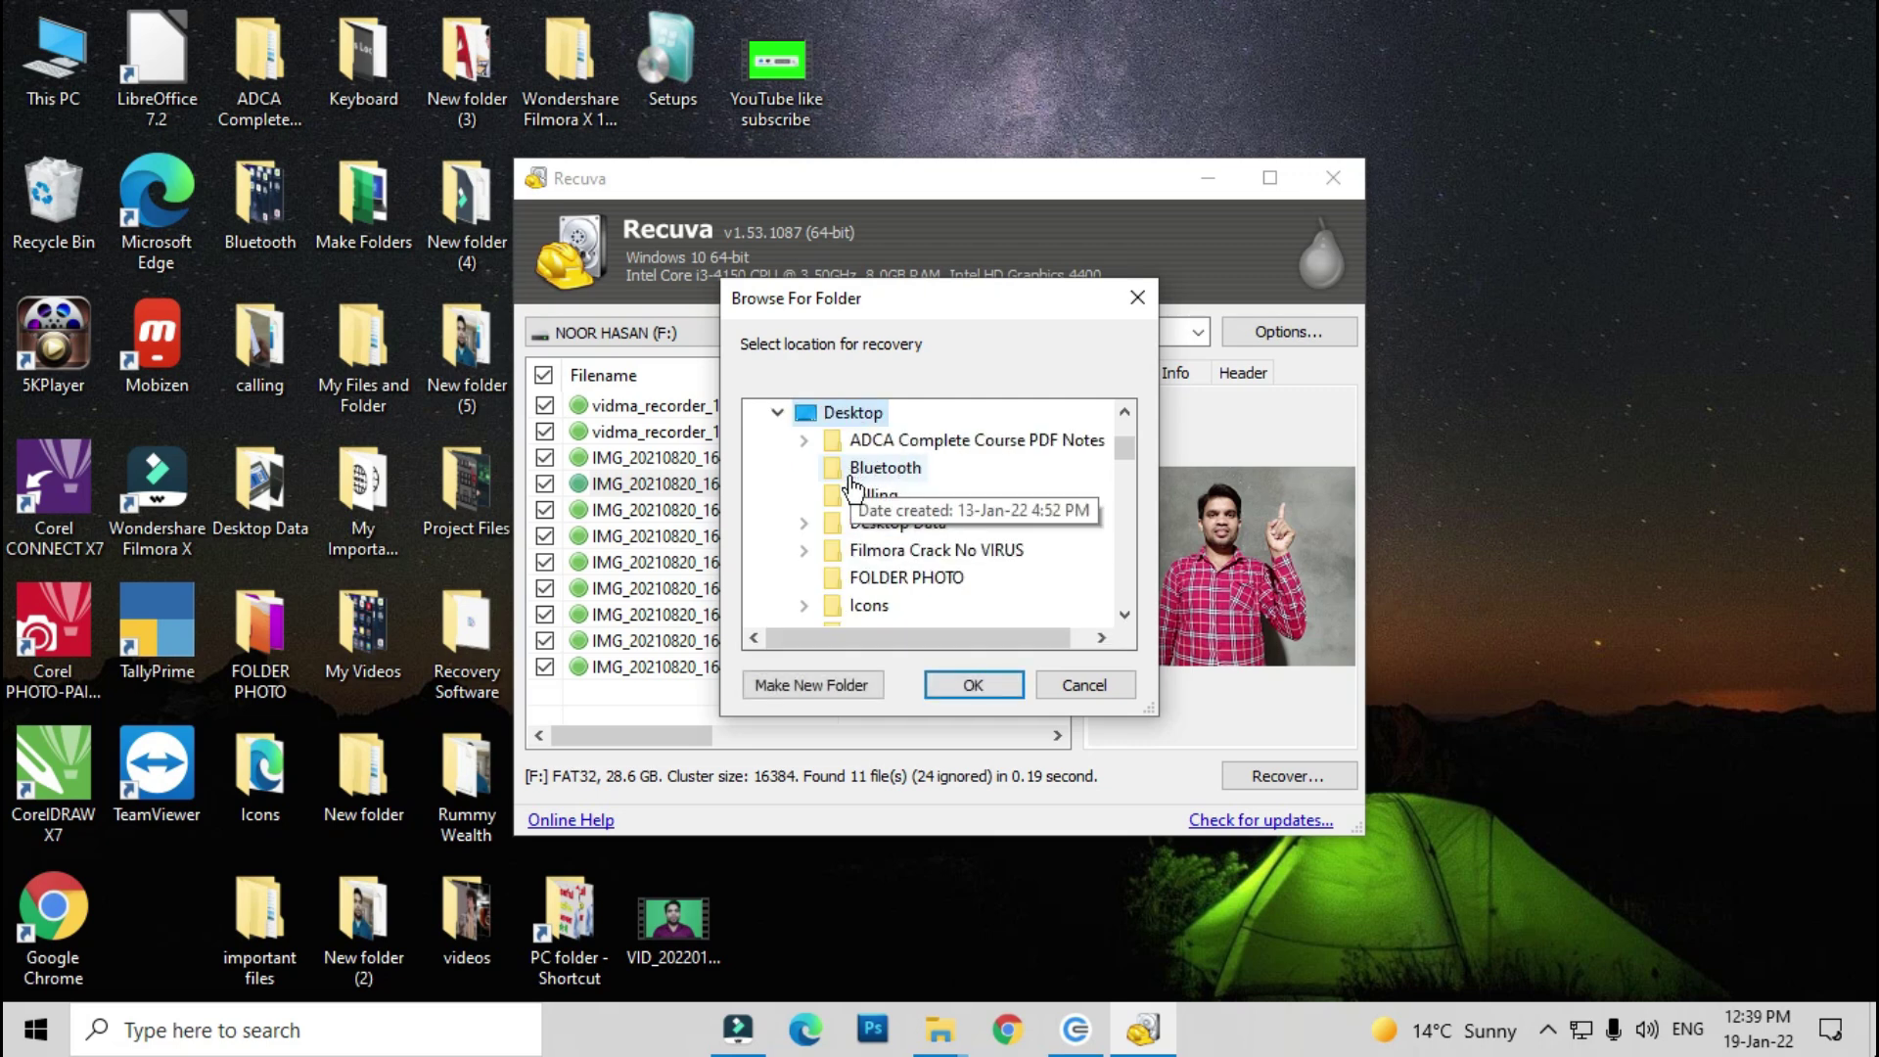
Create a new folder named My imp file on the Desktop as the recovery destination.
click(812, 685)
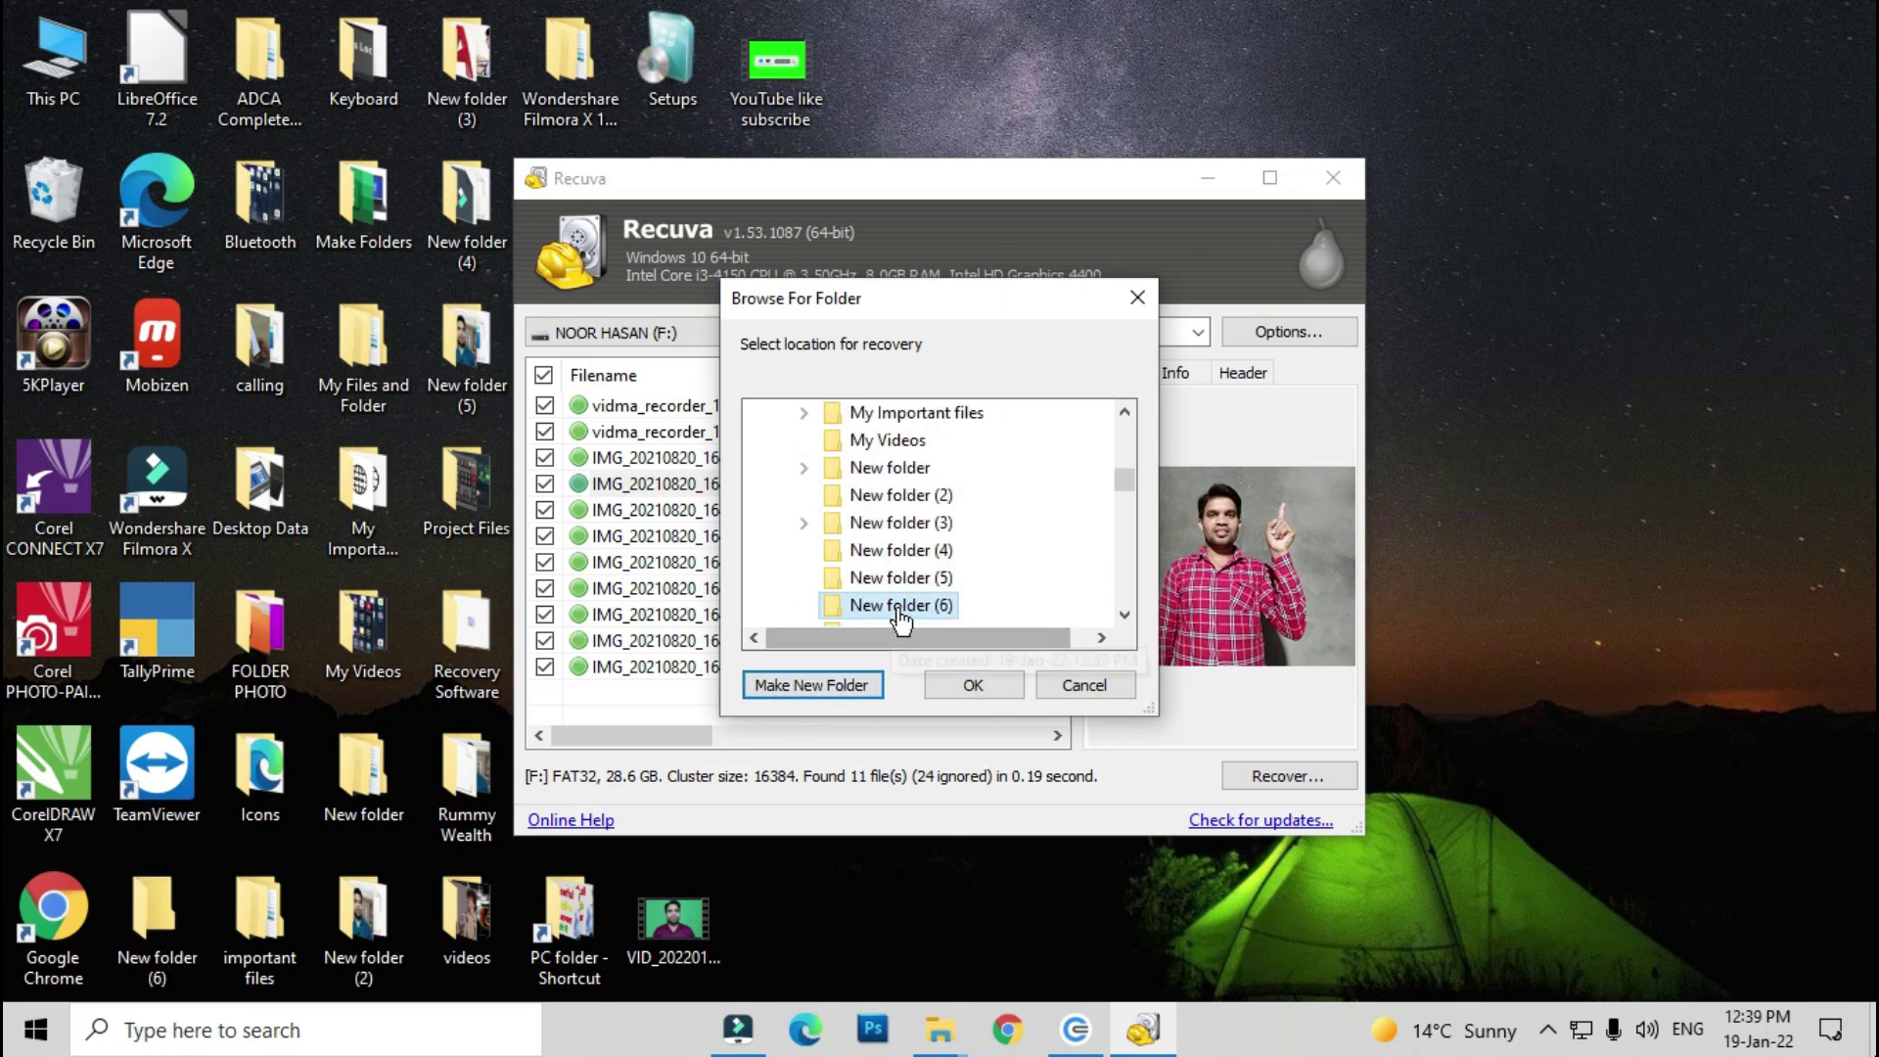
key(F2)
text(My )
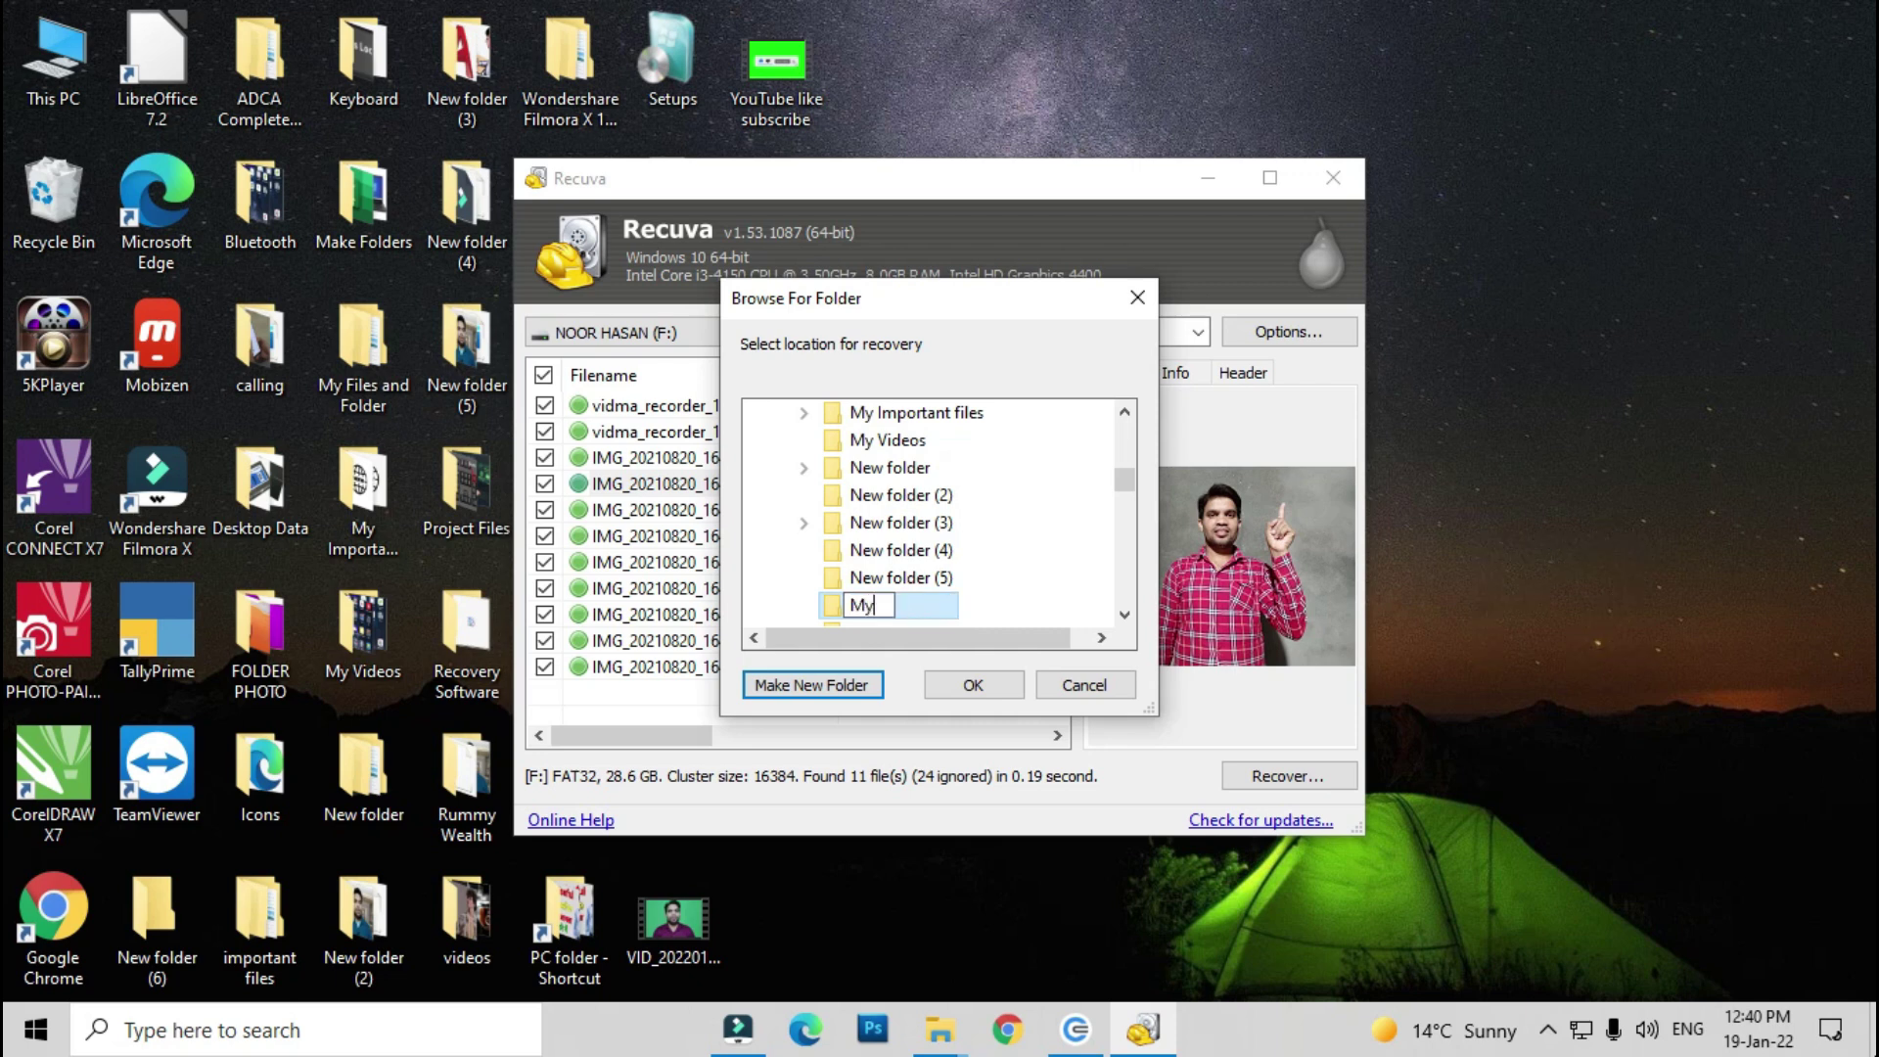
text(imp fi)
Recover the marked files into the My imp file folder, dismiss the completion report and close Recuva.
click(972, 686)
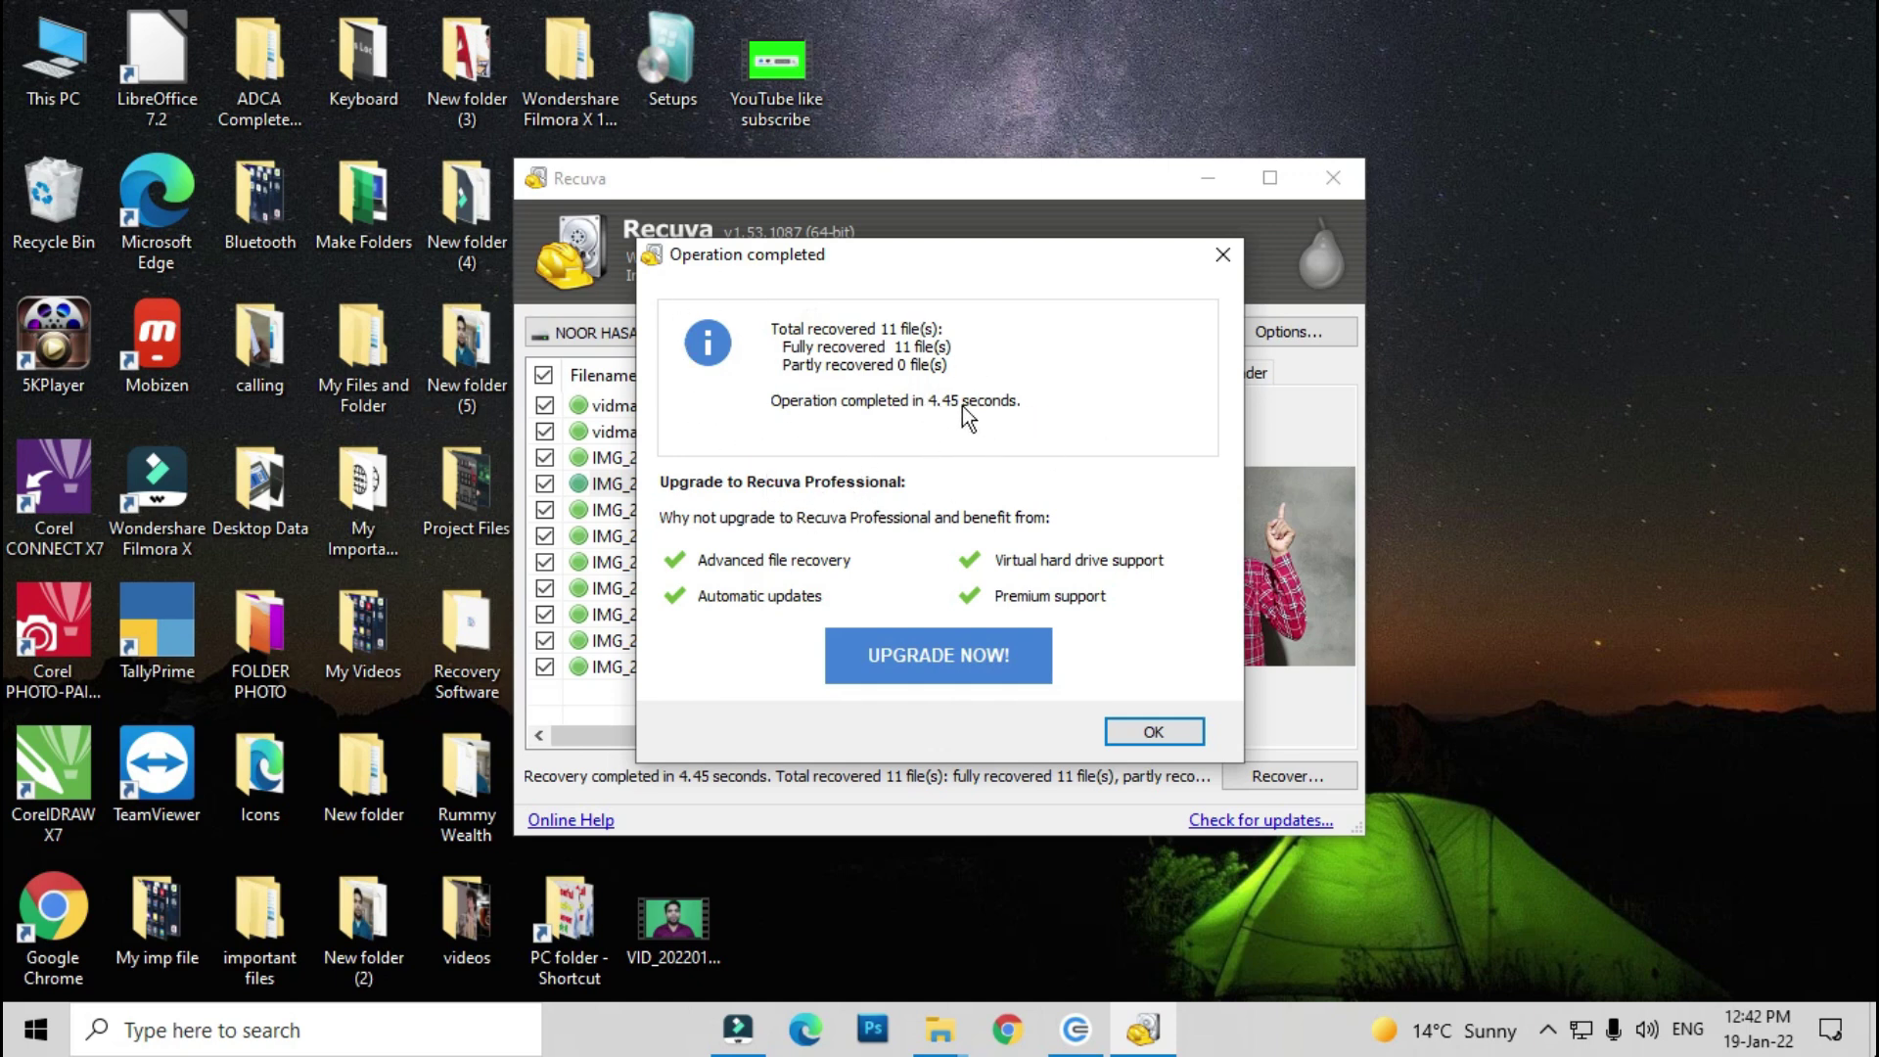
click(1172, 730)
click(1332, 178)
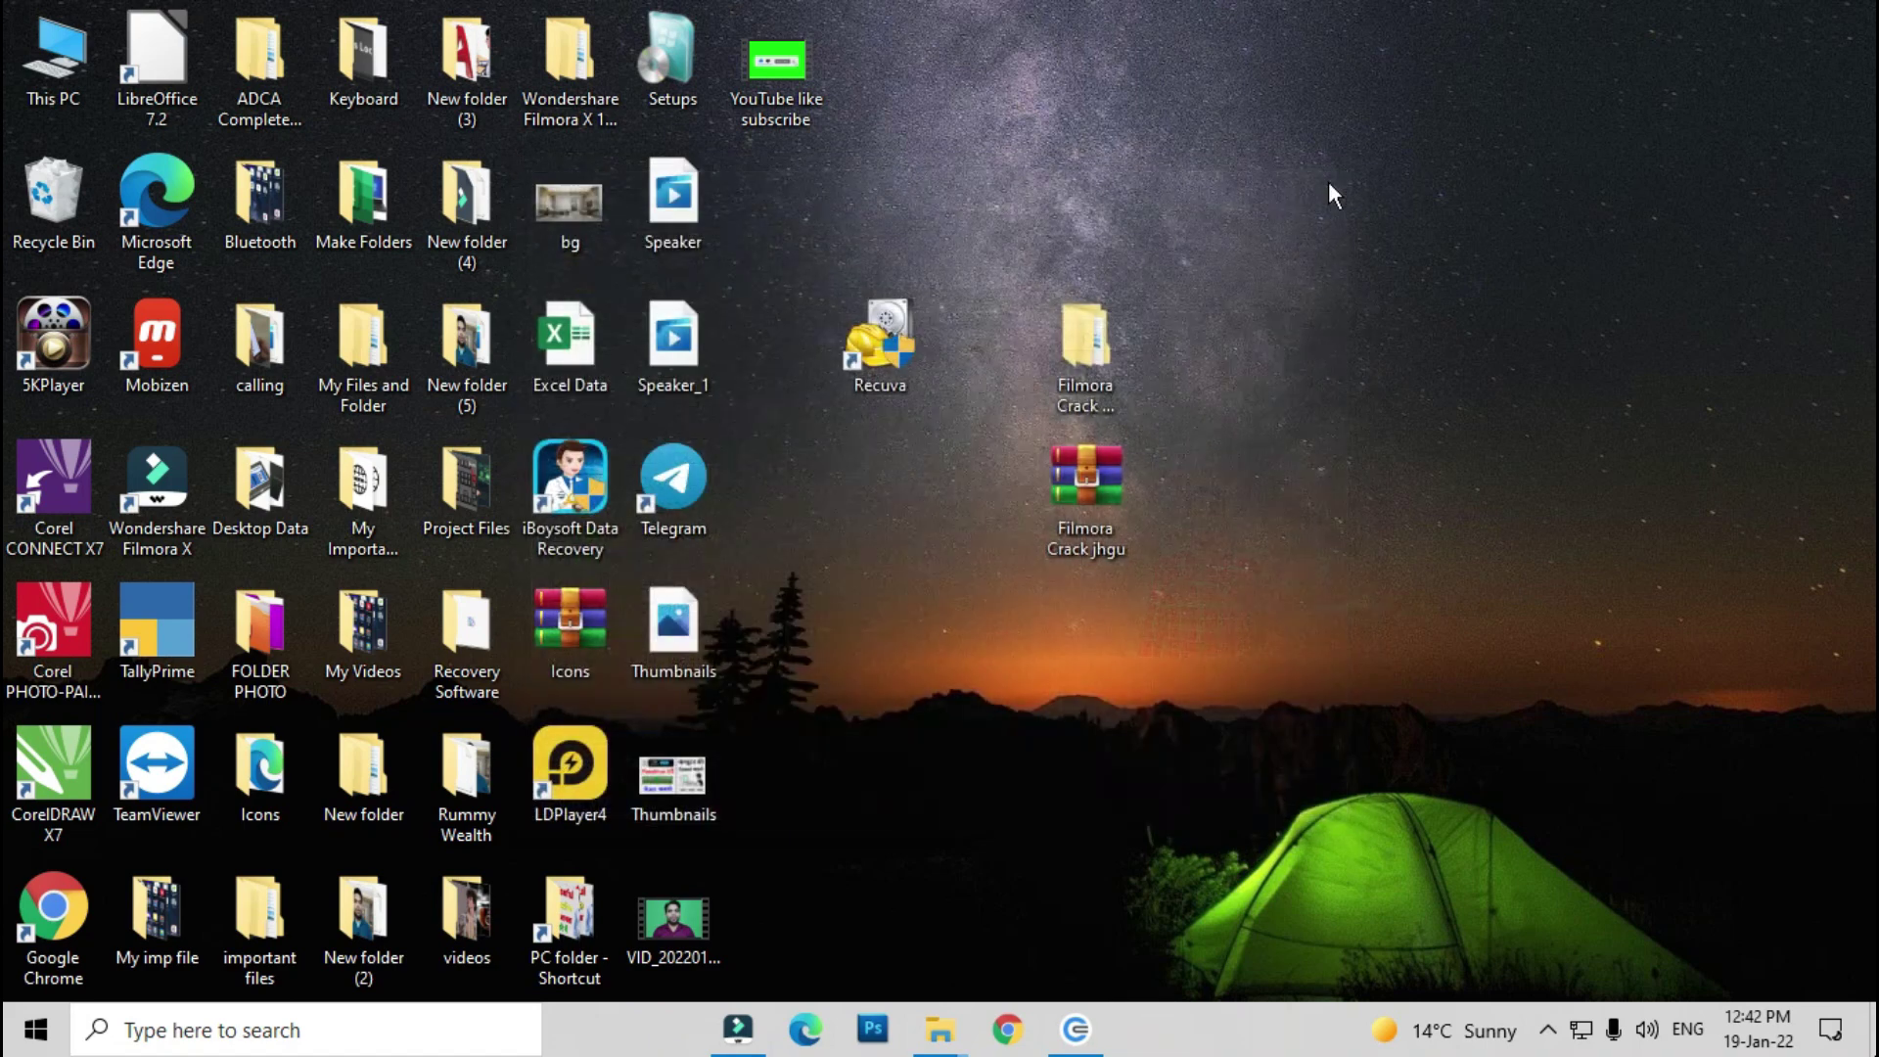
Move the My imp file folder to an empty area of the desktop and check its recovered video vidma_recorder_15012022_122653, closing the player and folder when done.
drag(395, 897, 1308, 350)
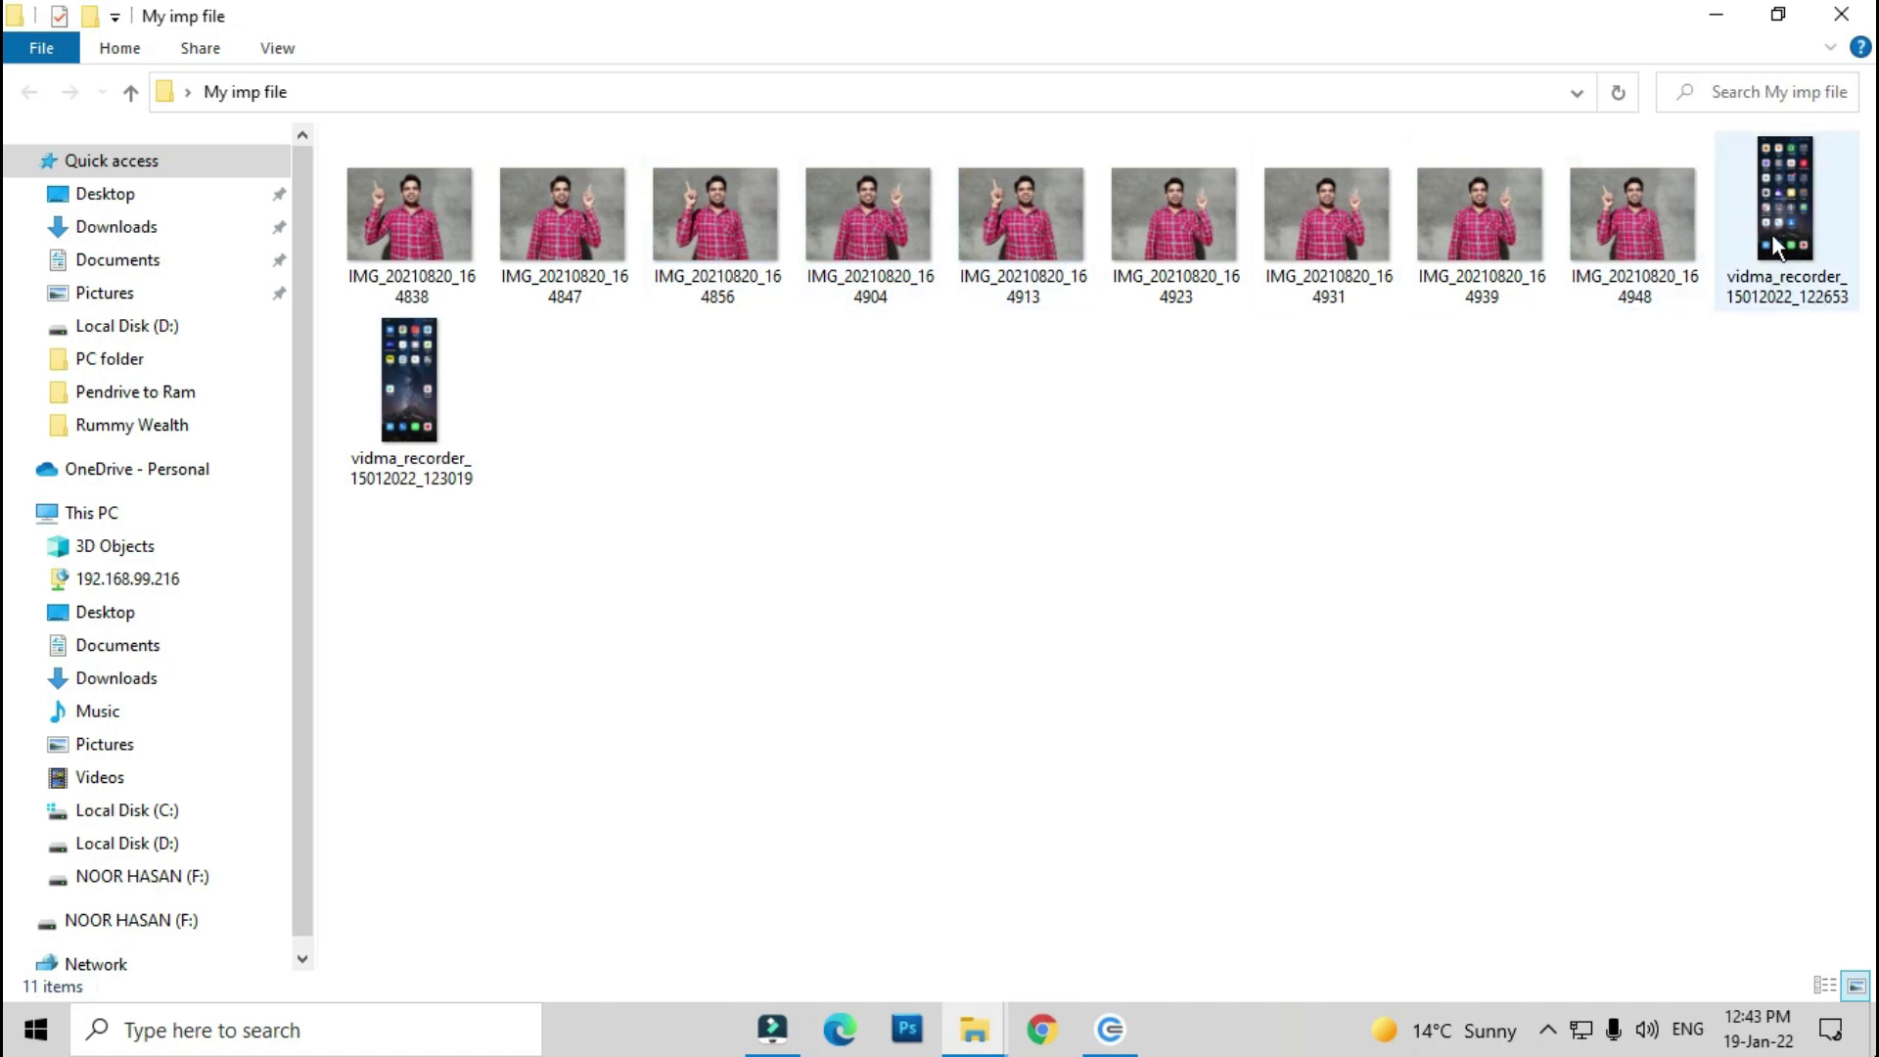
double_click(407, 385)
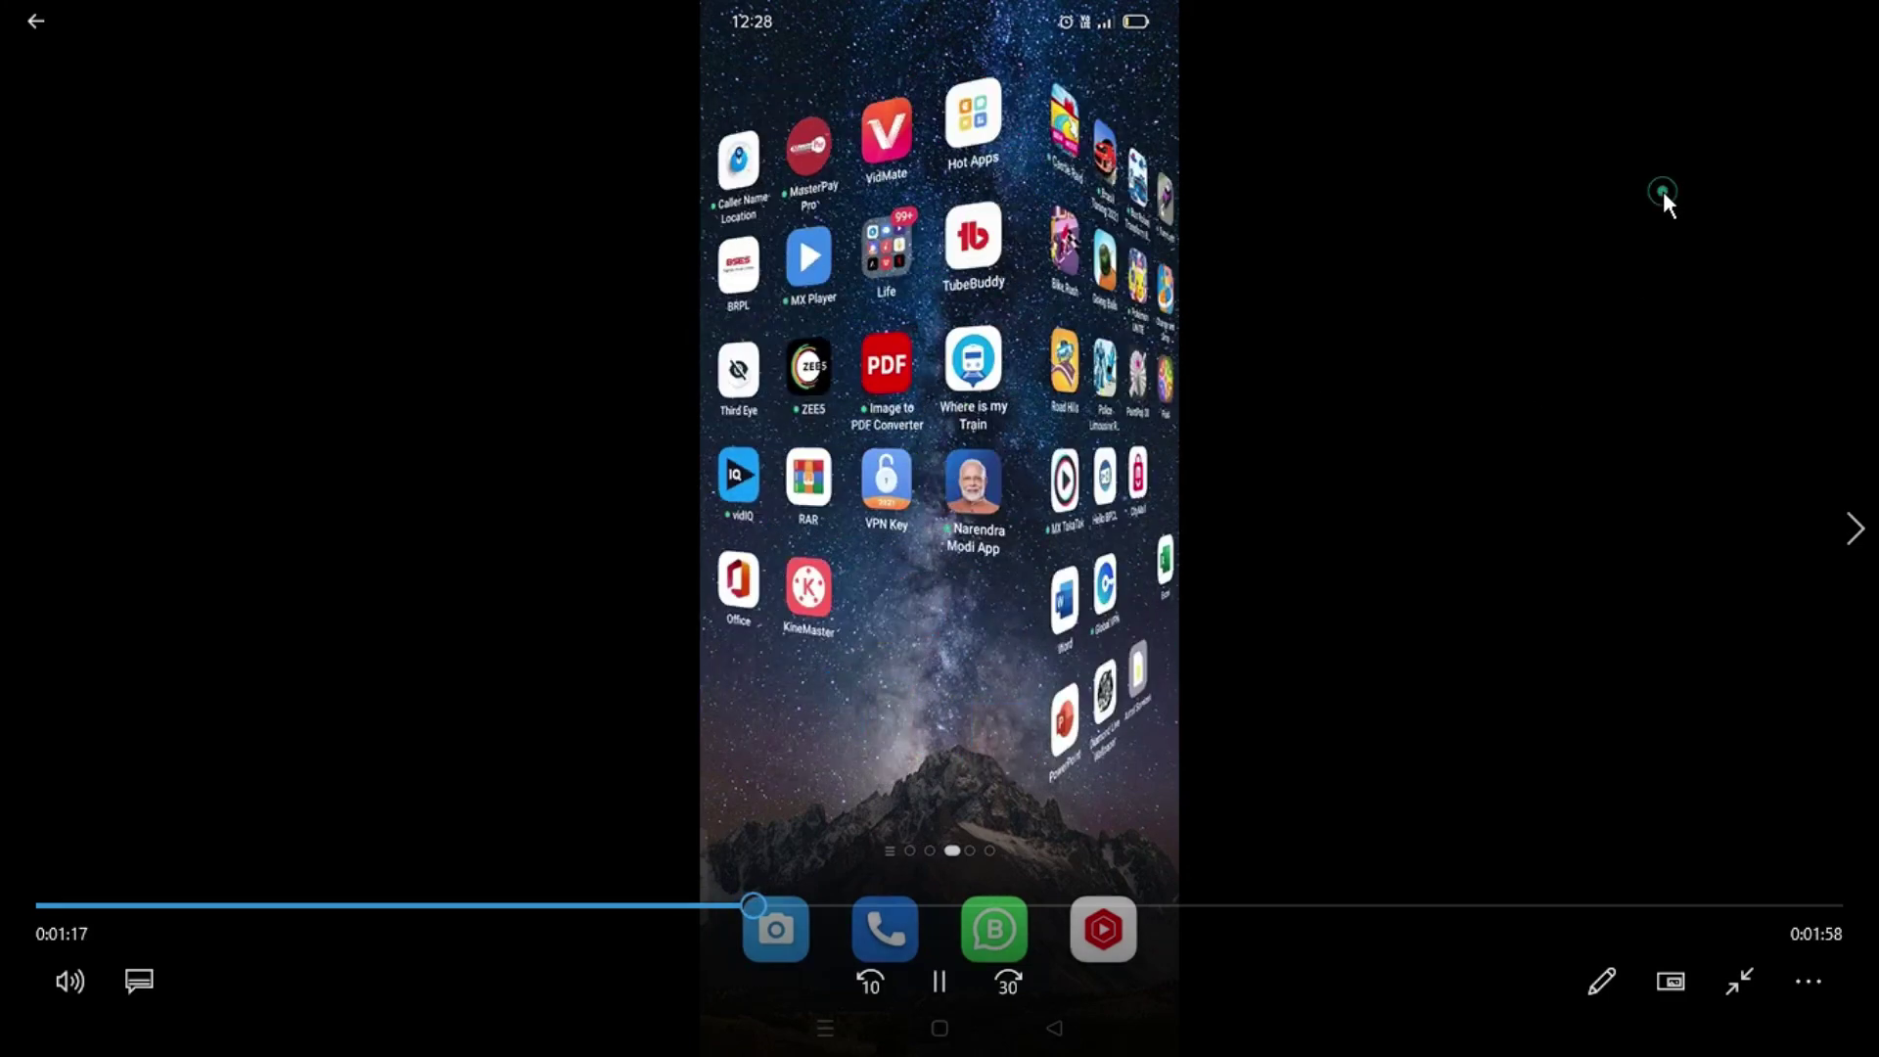
double_click(1665, 191)
click(1824, 26)
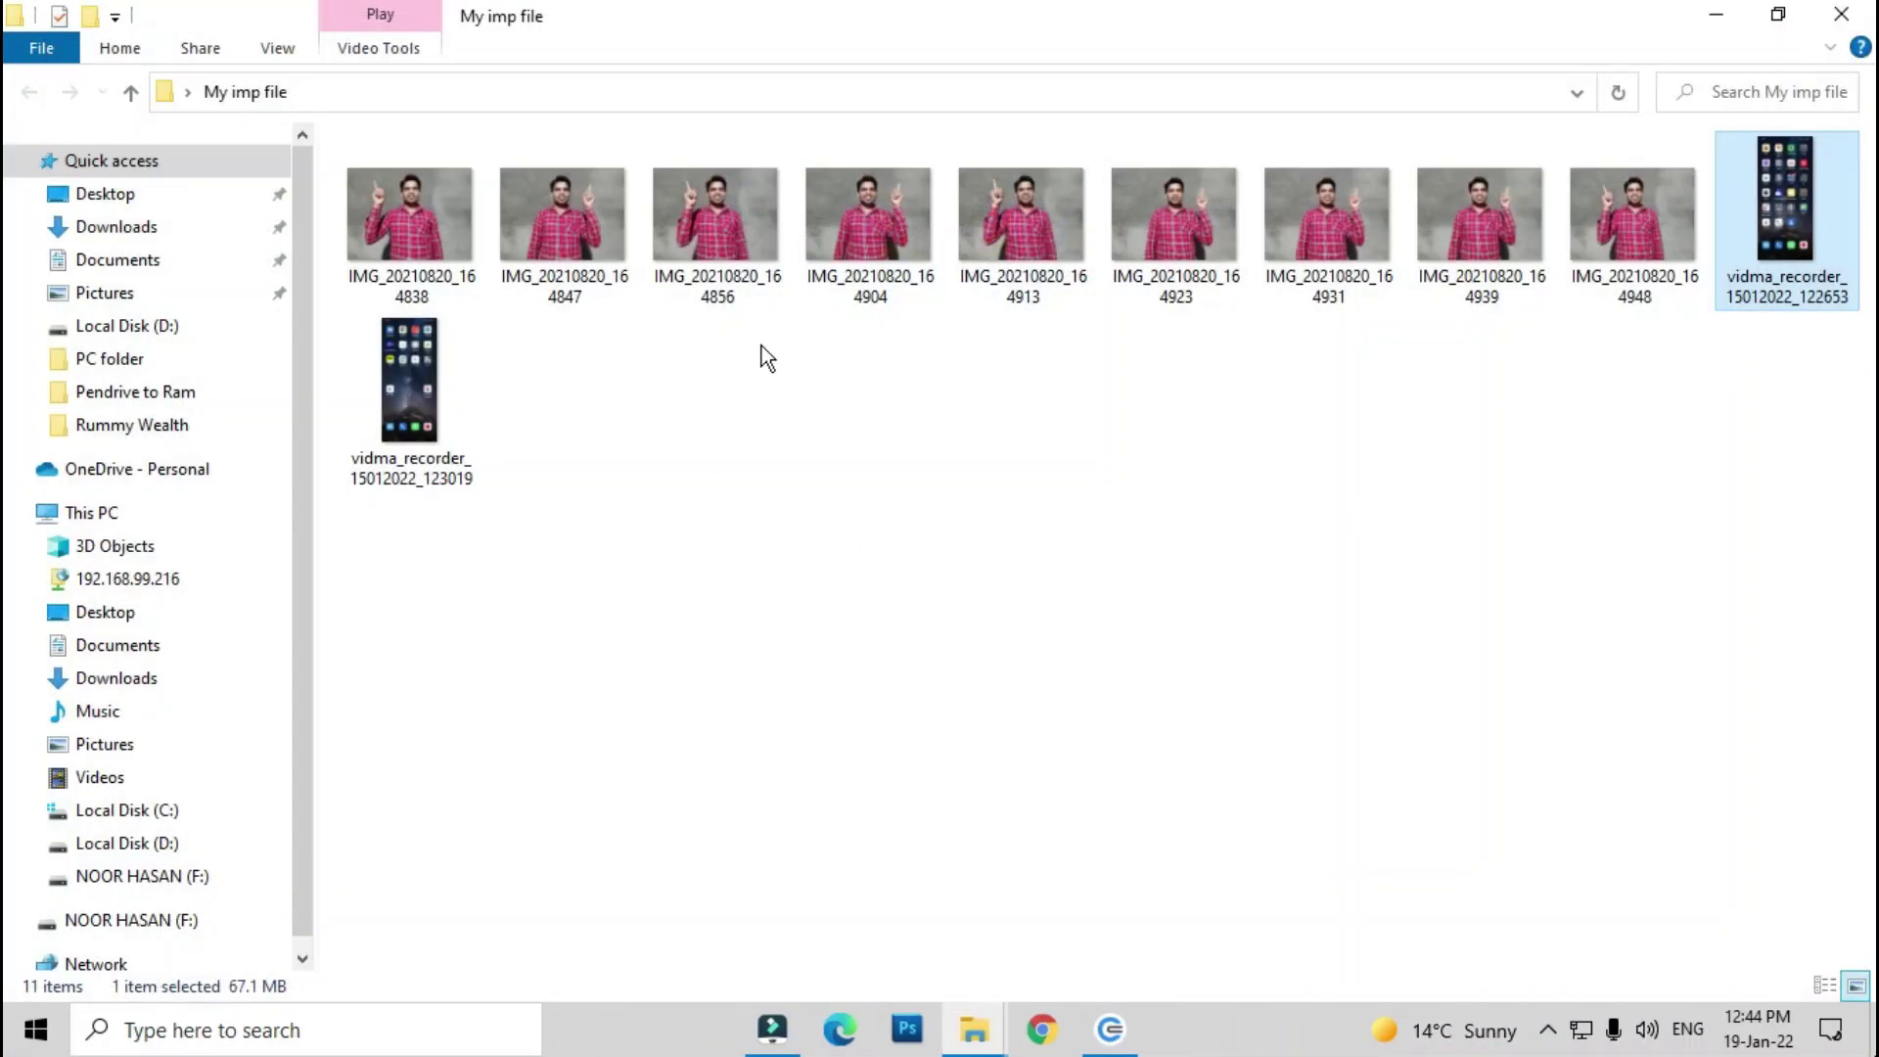
click(1840, 16)
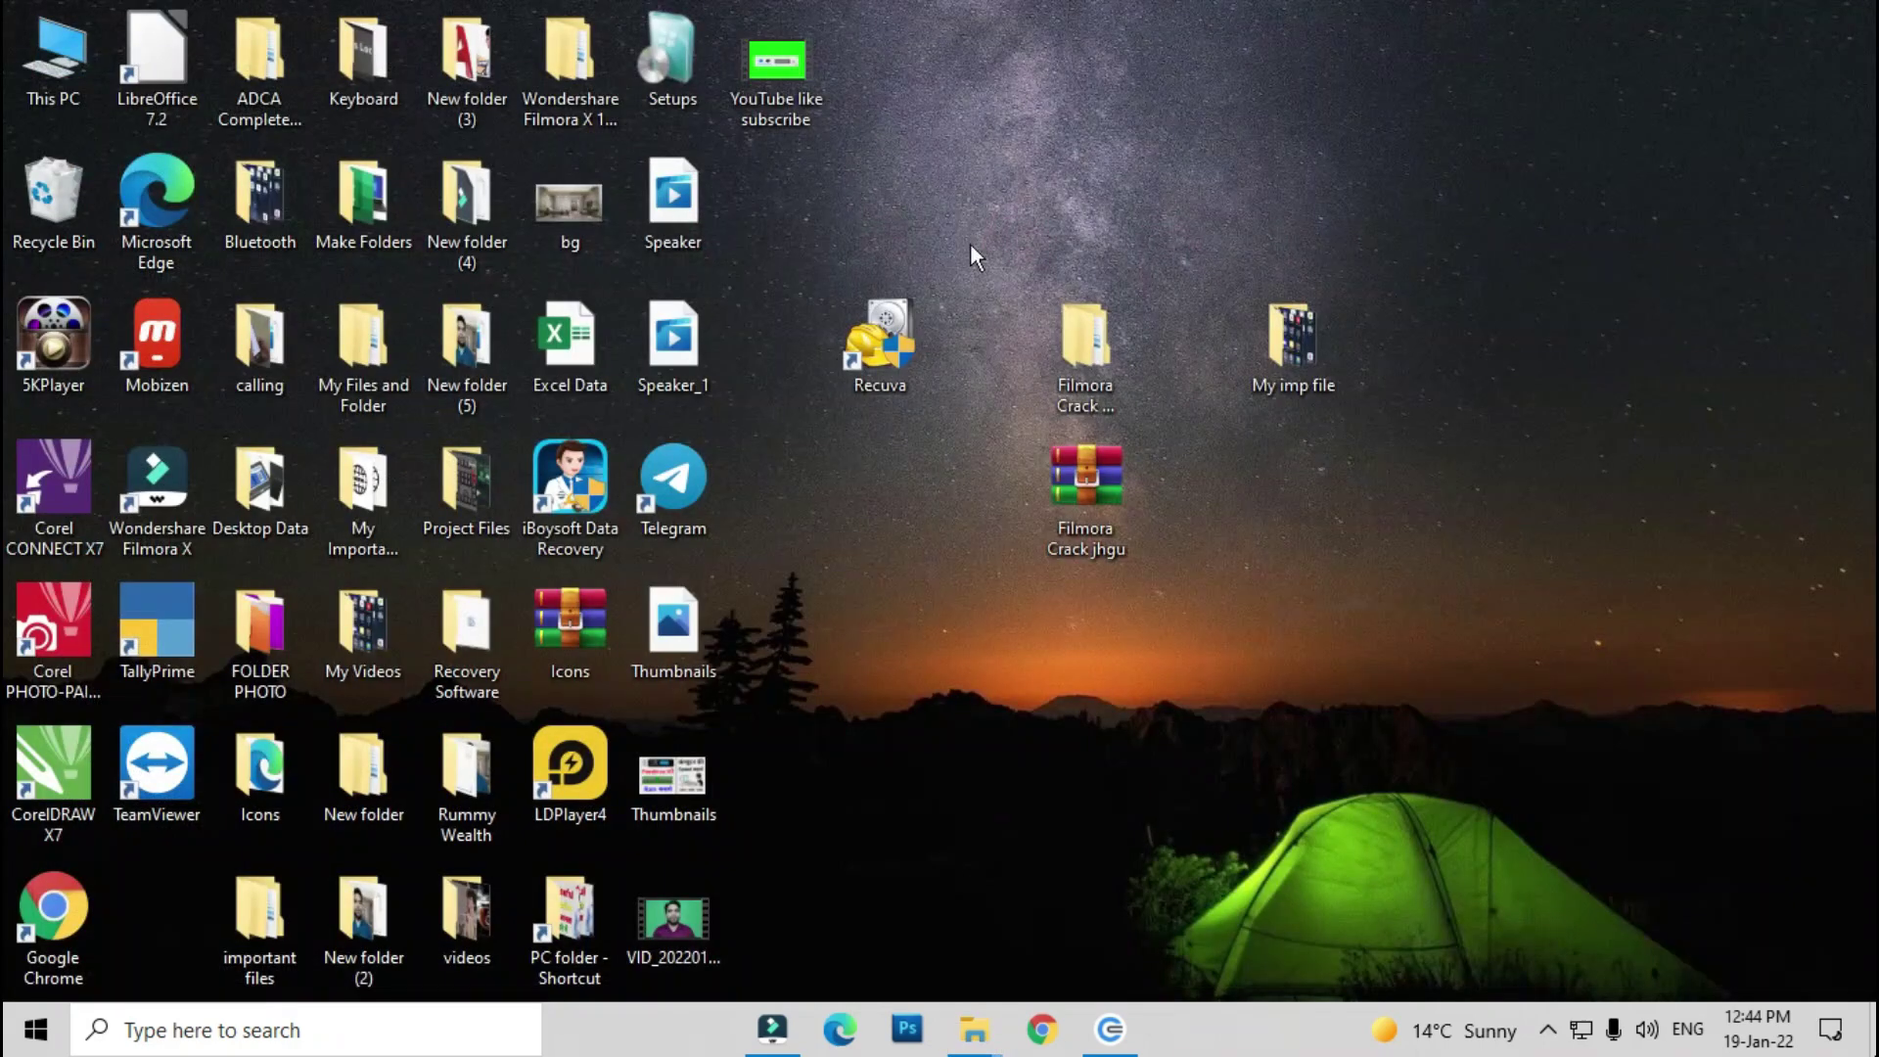